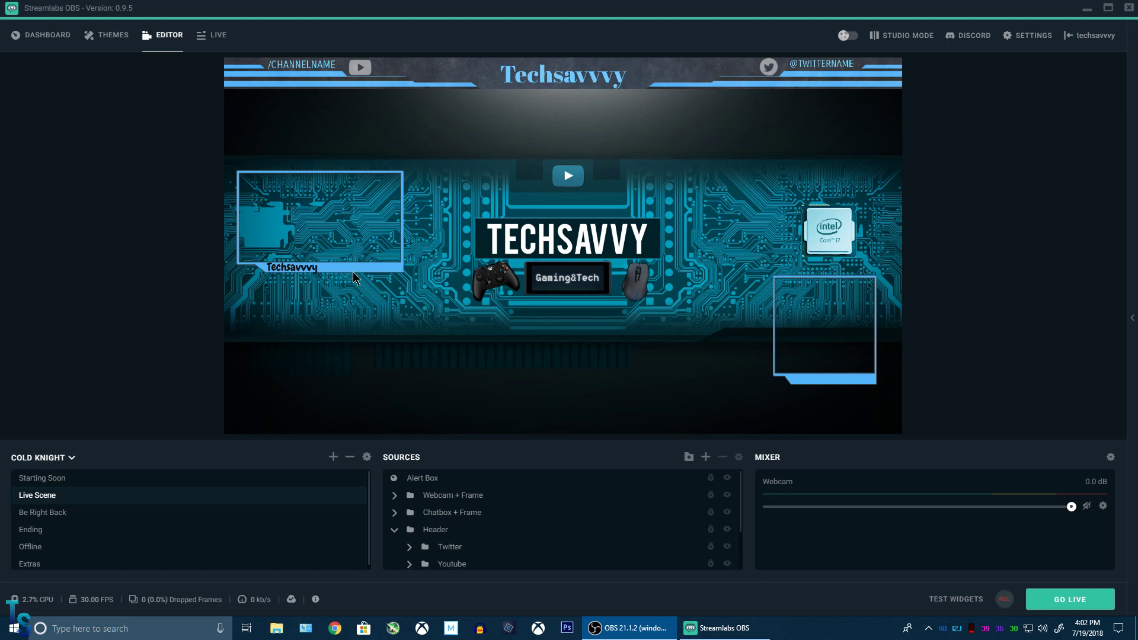
- Glance at the overlay themes gallery and the scene collection list, then return to the editor
left_click(107, 35)
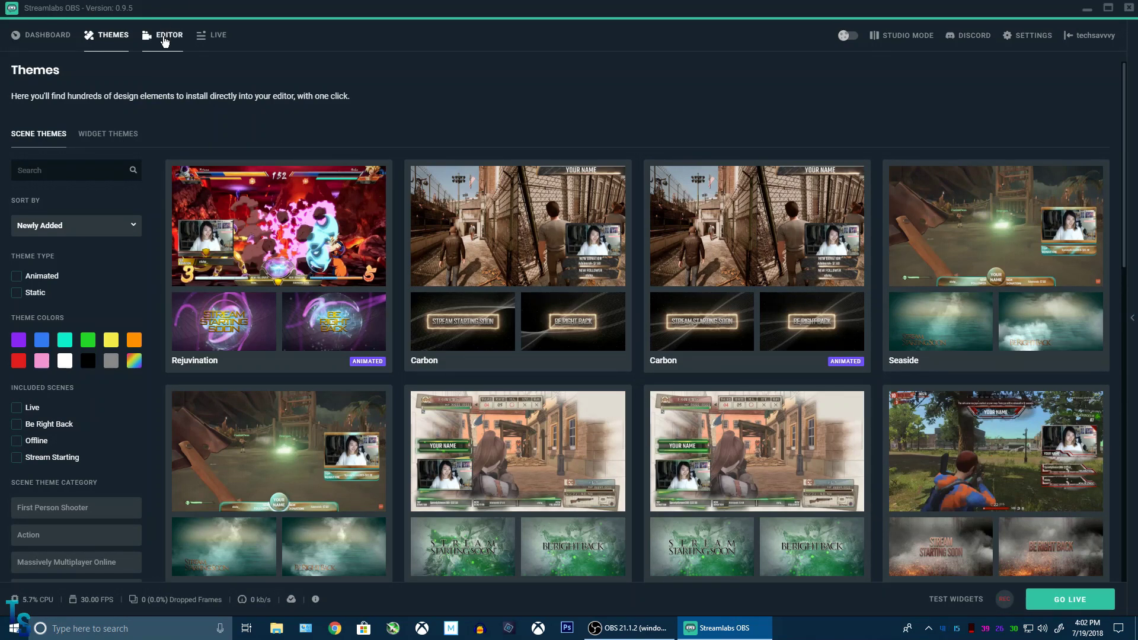
left_click(165, 41)
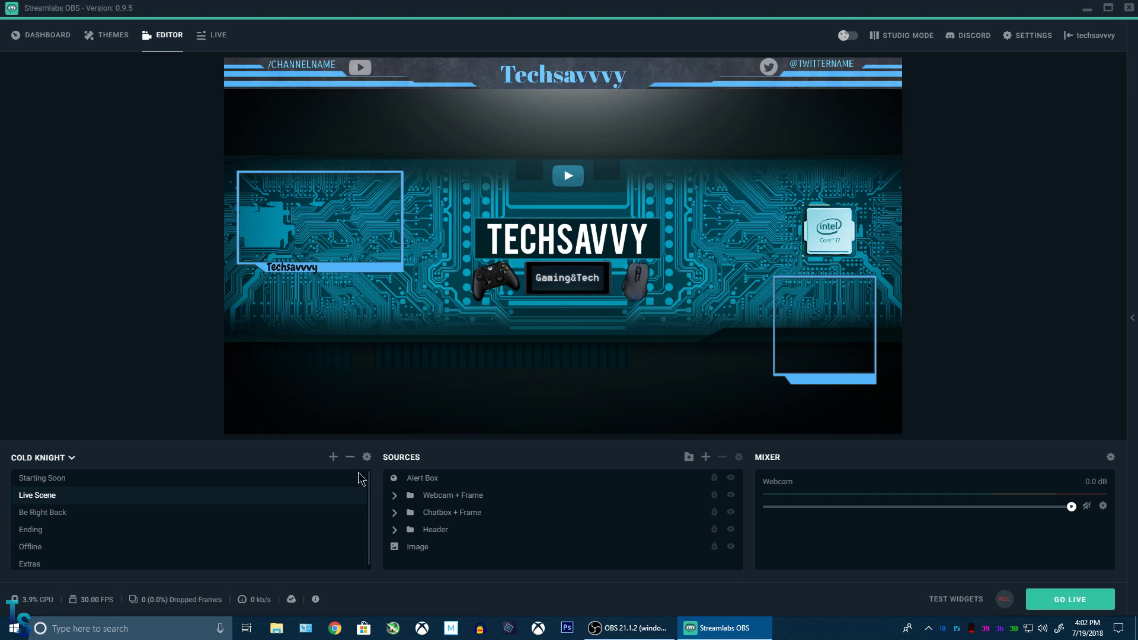
left_click(70, 458)
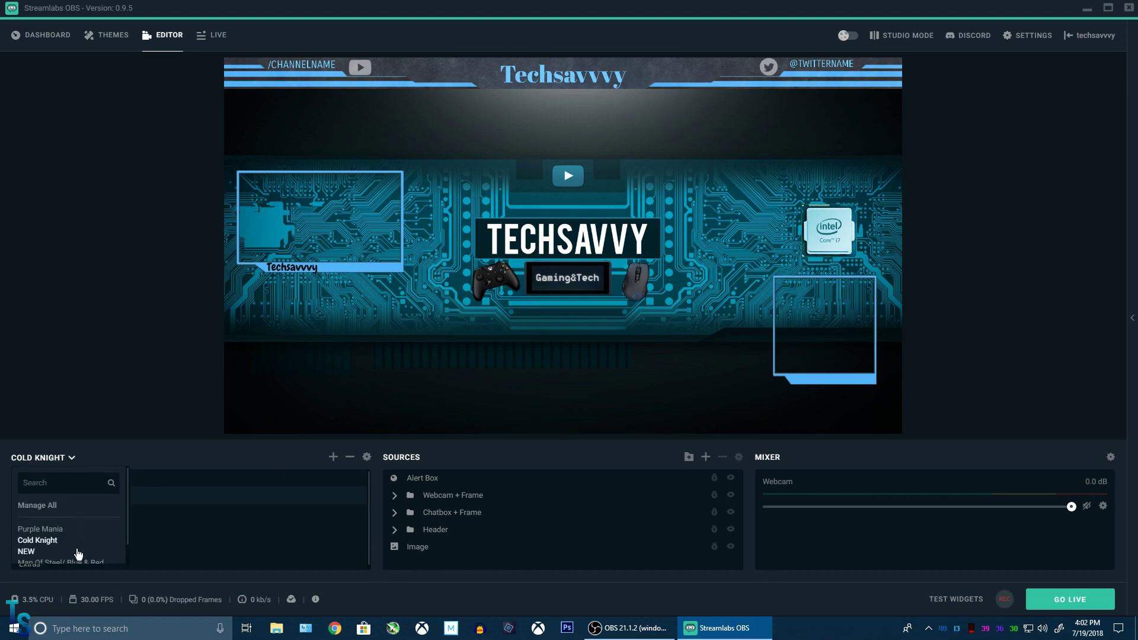
left_click(141, 465)
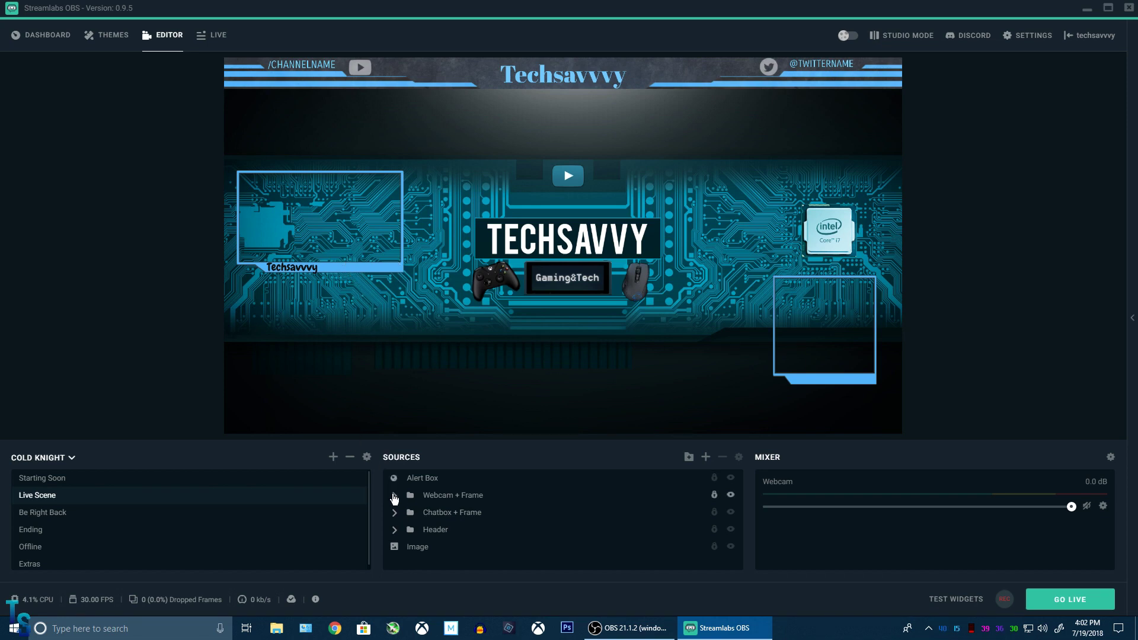
- Expand the Webcam + Frame group and bring up the webcam frame source's context menu
left_click(395, 497)
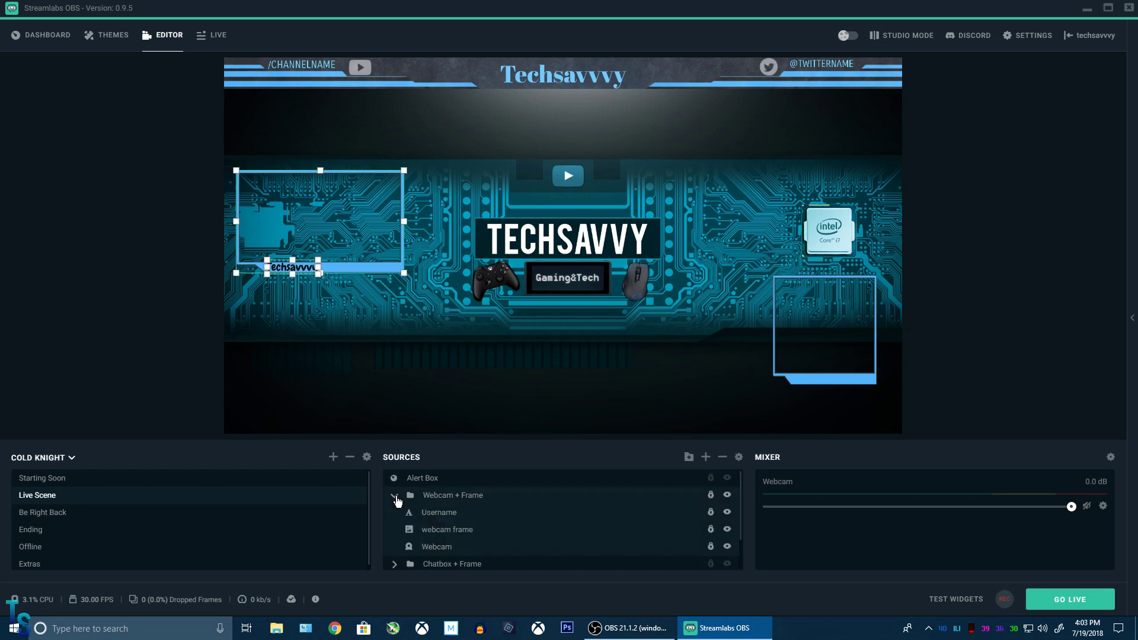
left_click(474, 536)
right_click(474, 536)
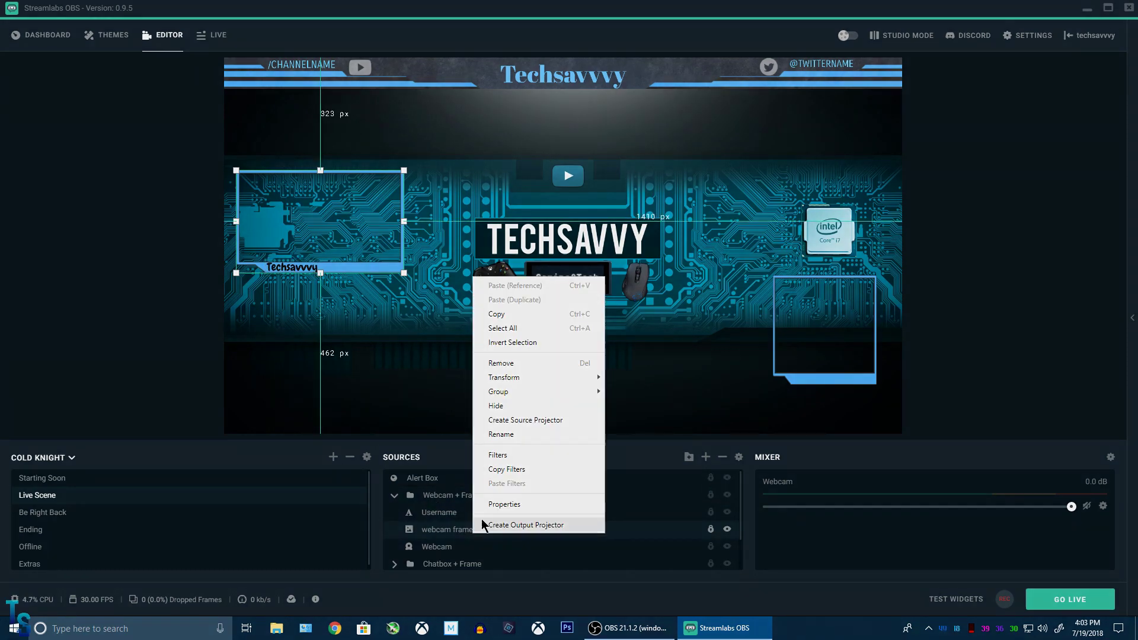
- Inspect the webcam frame's Image File path in Properties and browse to it in an enlarged file picker
left_click(513, 505)
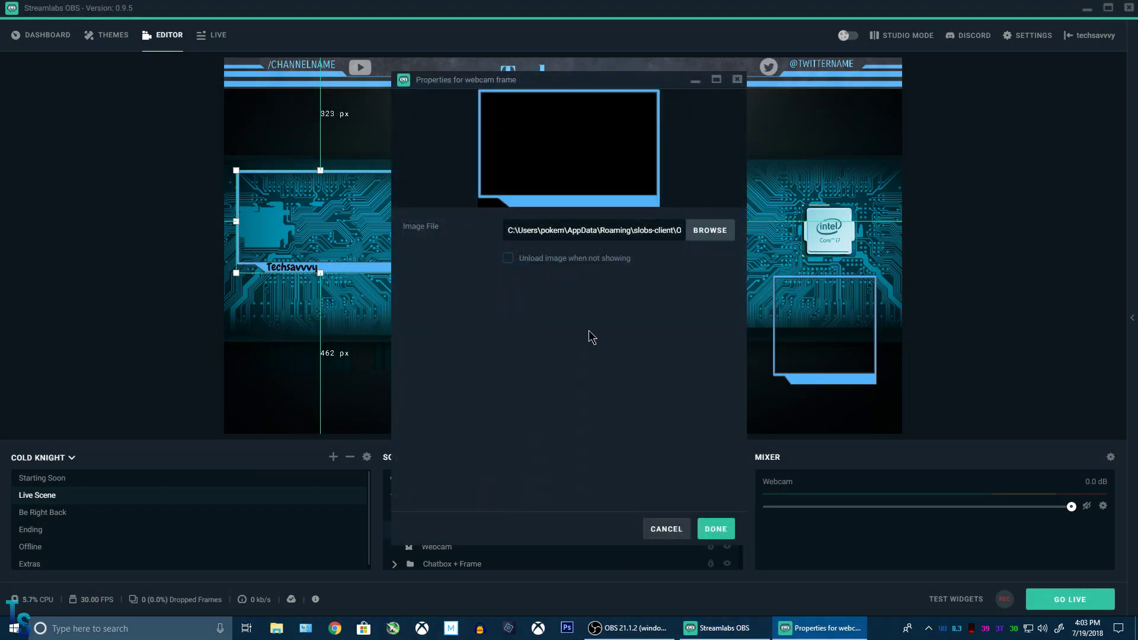
left_click_drag(512, 231, 711, 233)
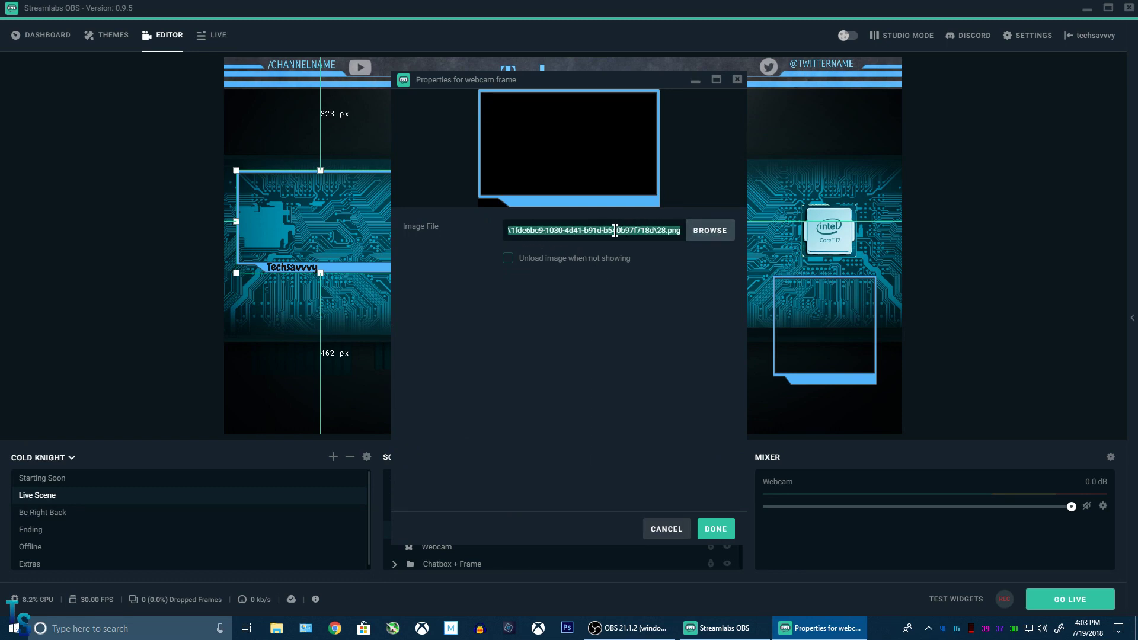
left_click(712, 234)
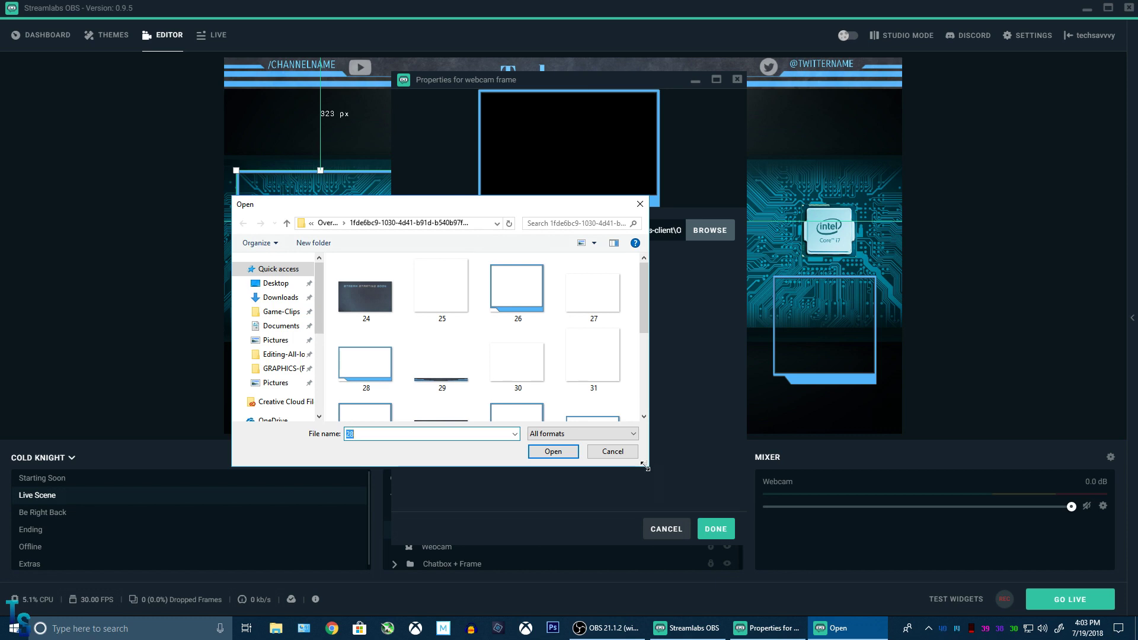
left_click_drag(645, 467, 841, 598)
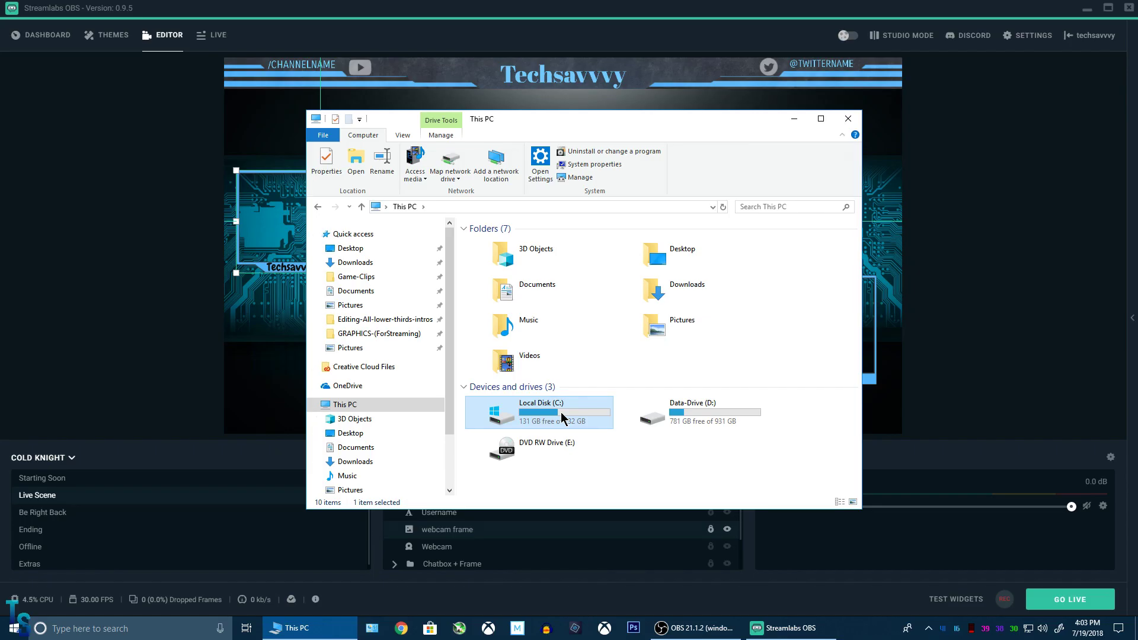
- Show hidden items and navigate from Local Disk (C:) through Users and the profile folder into AppData
double_click(563, 419)
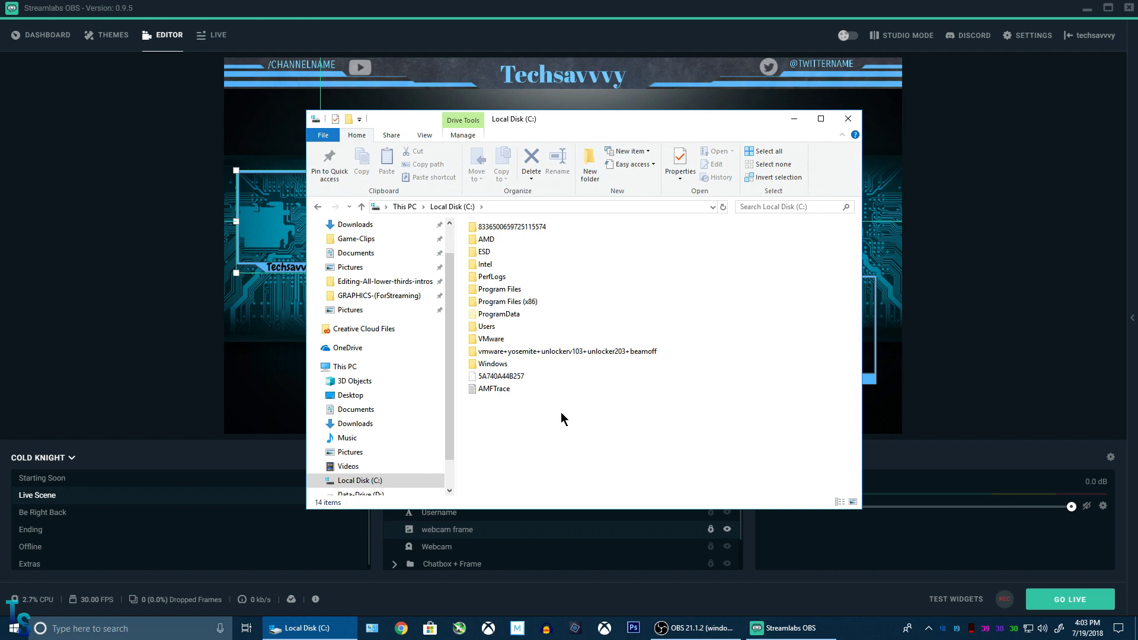
left_click(426, 139)
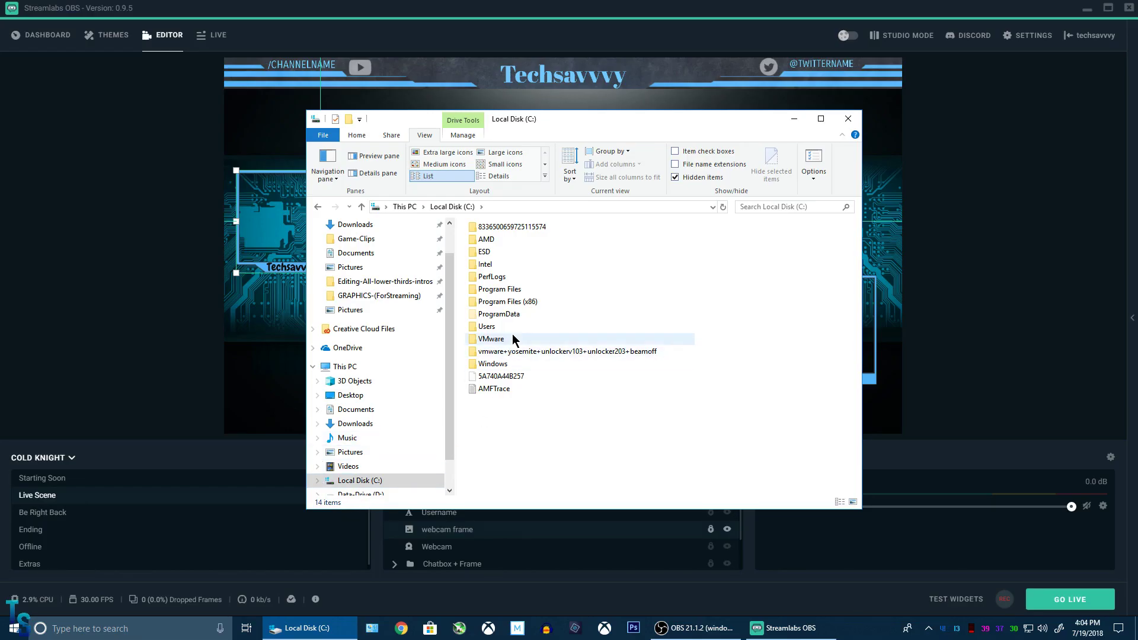
double_click(512, 328)
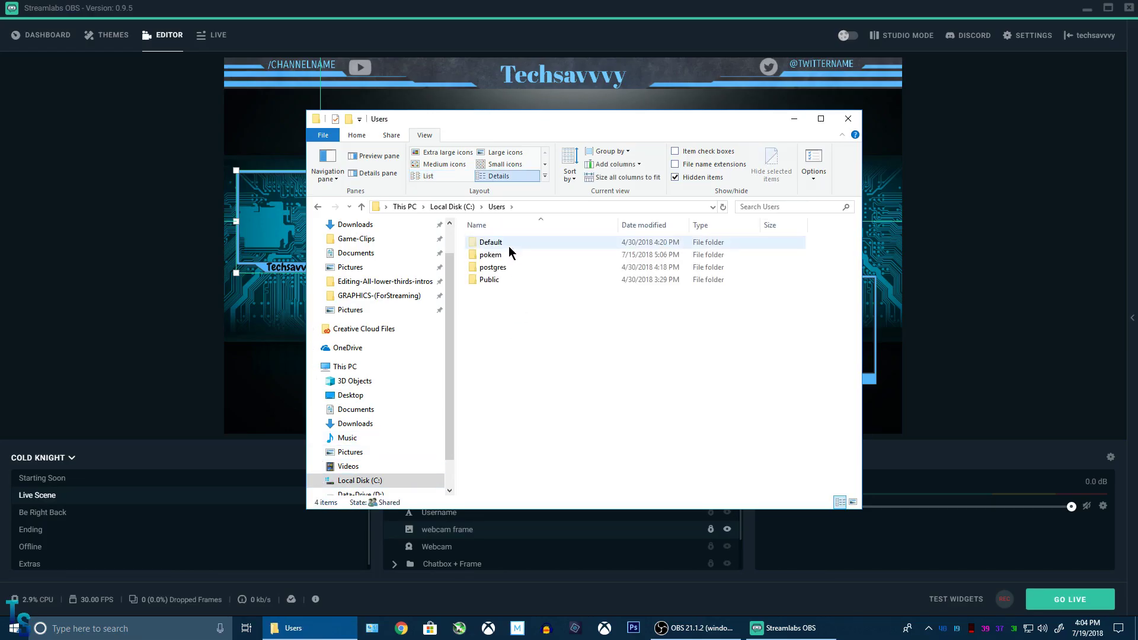
double_click(508, 256)
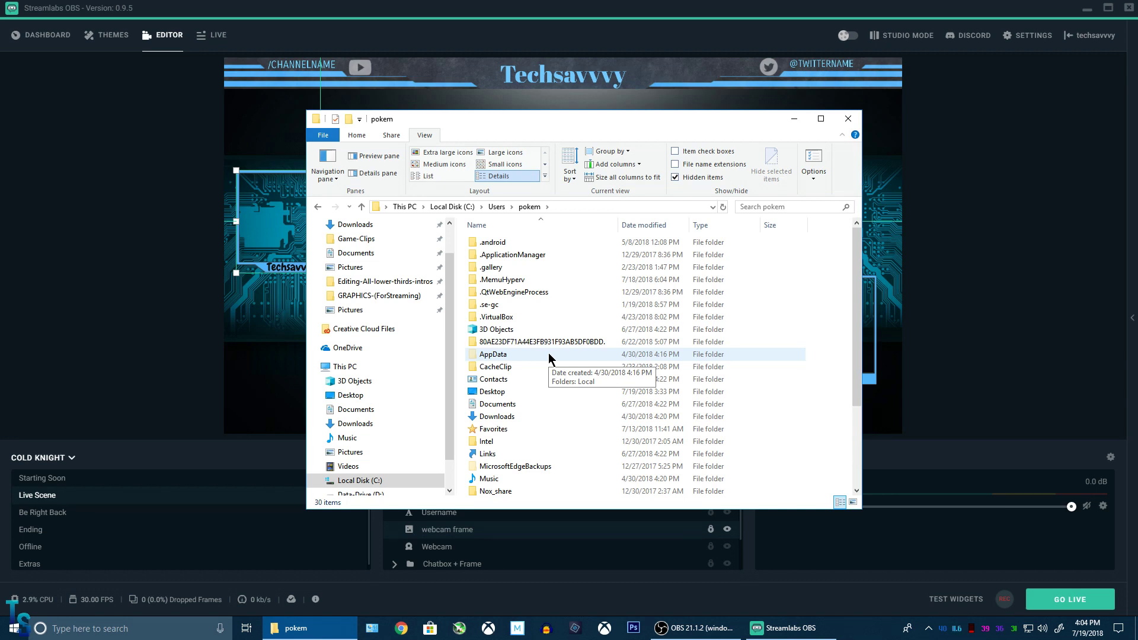
double_click(549, 355)
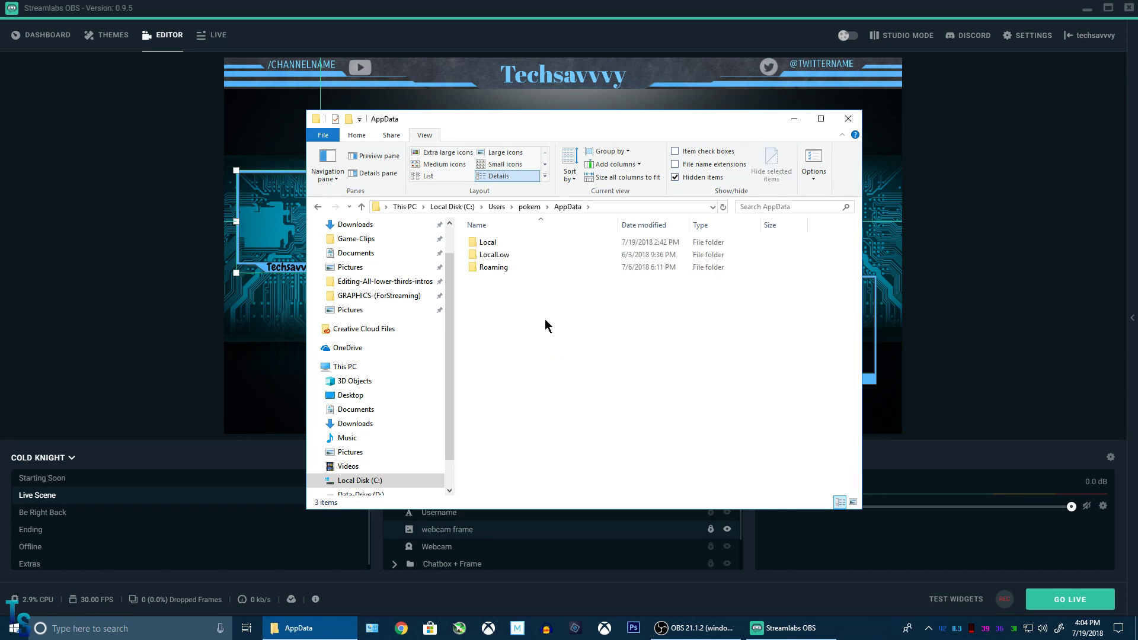
- Navigate Roaming > slobs-client > Overlays and open the 1fde6bc9 folder holding the overlay images
double_click(513, 269)
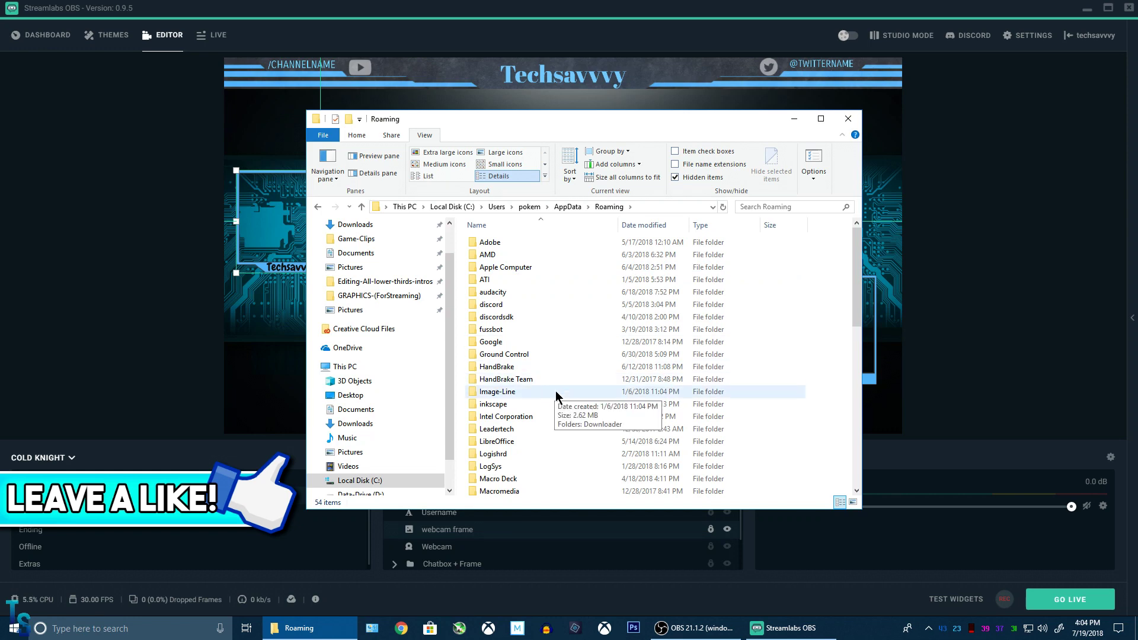
scroll(556, 391, "down", 2)
scroll(557, 390, "down", 2)
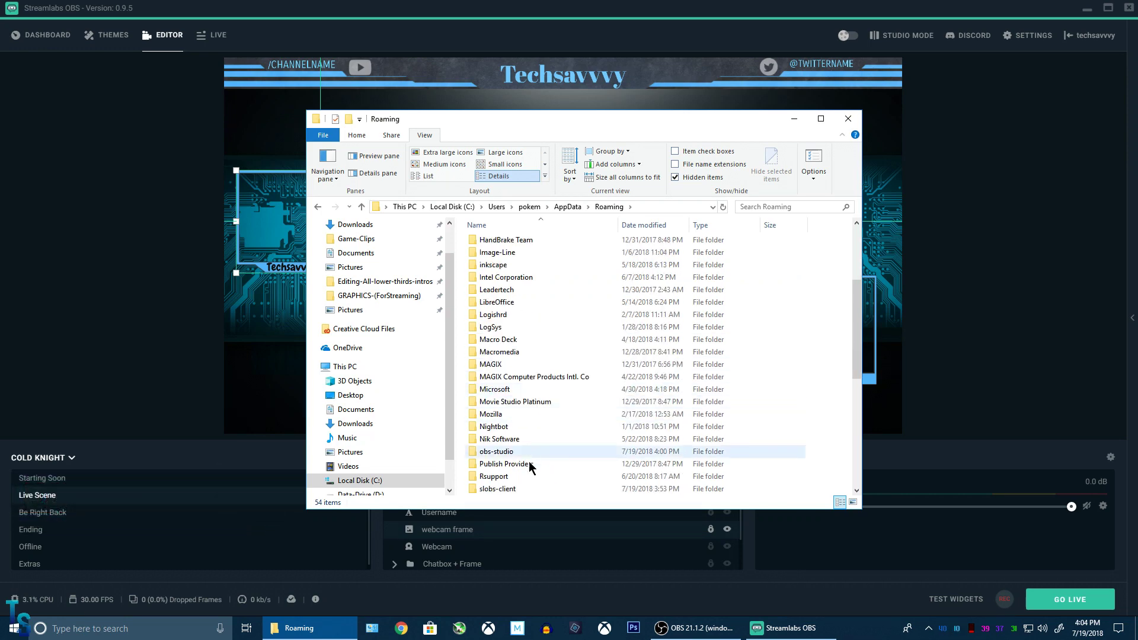
scroll(509, 492, "down", 2)
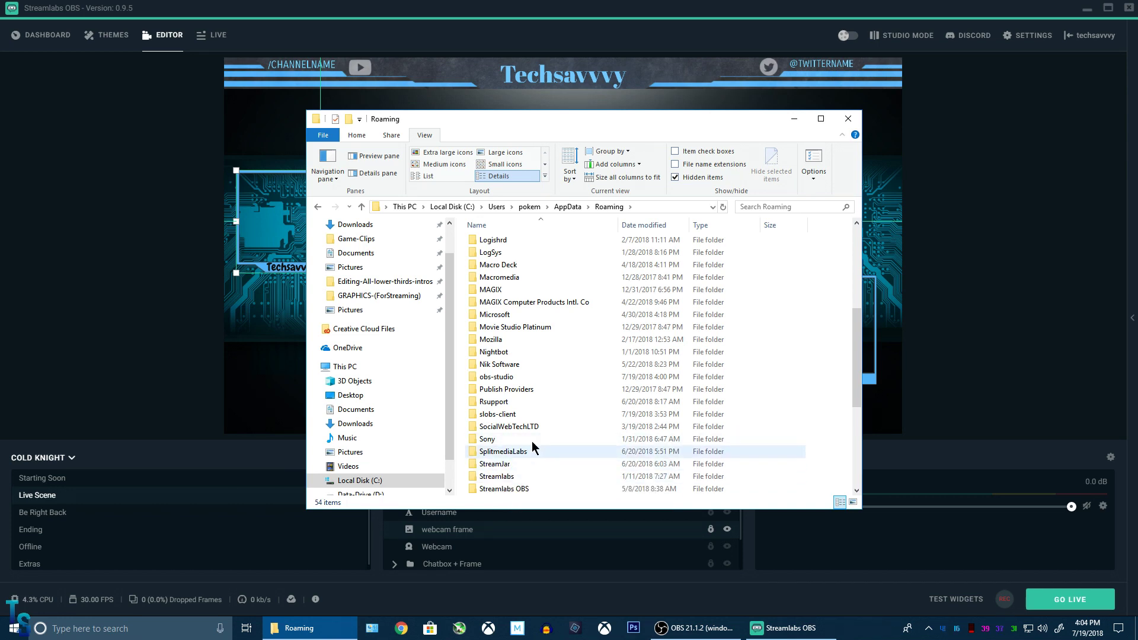
double_click(498, 414)
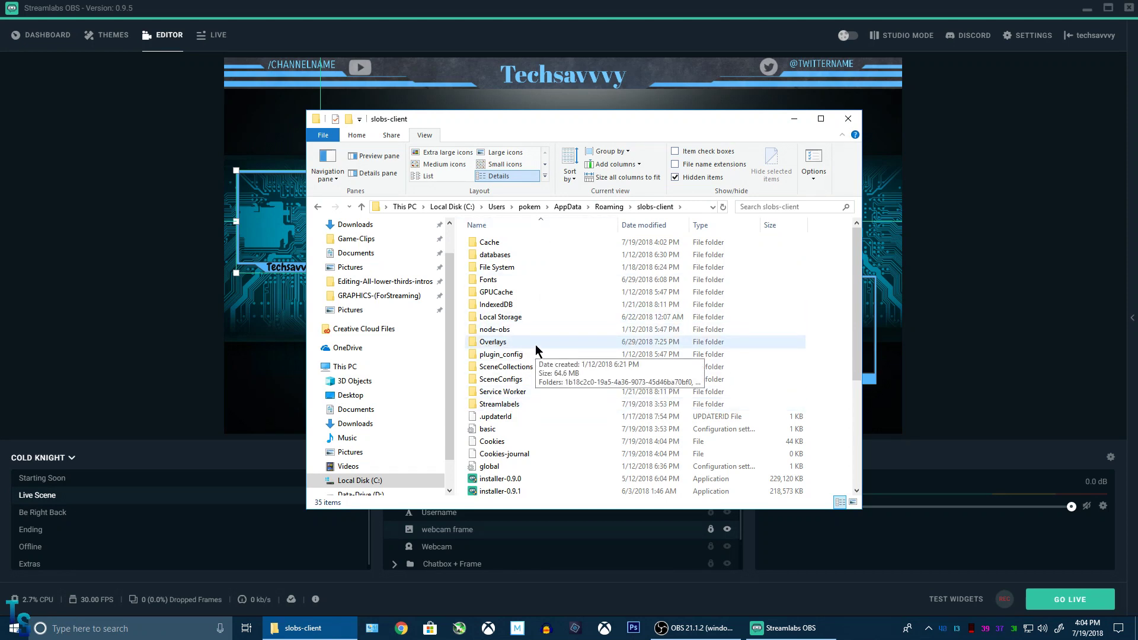
double_click(498, 342)
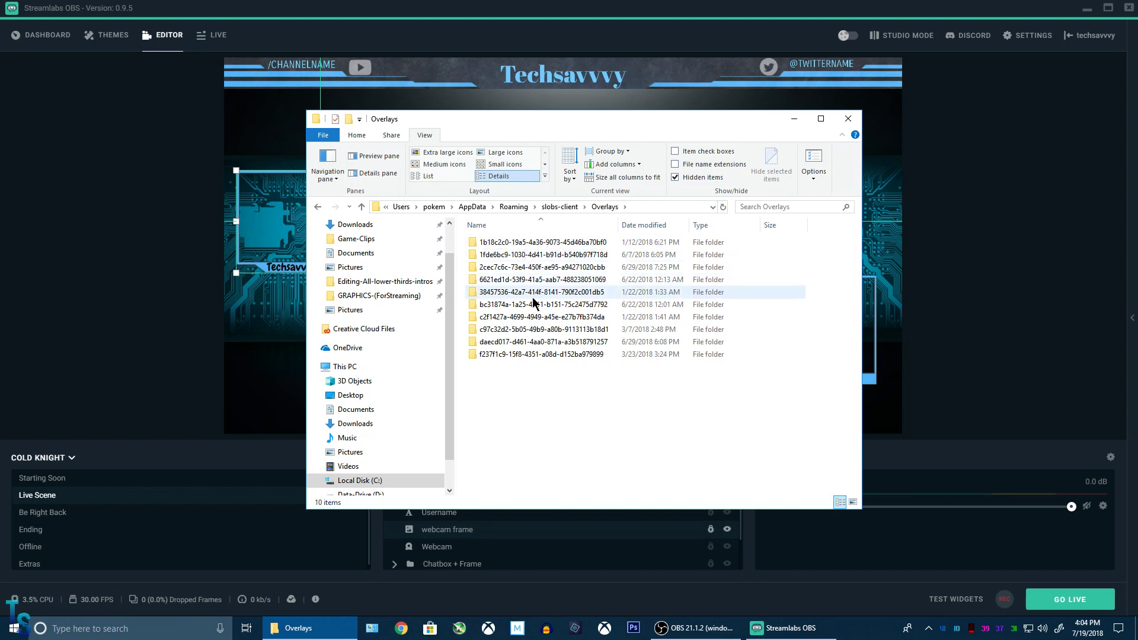
double_click(538, 242)
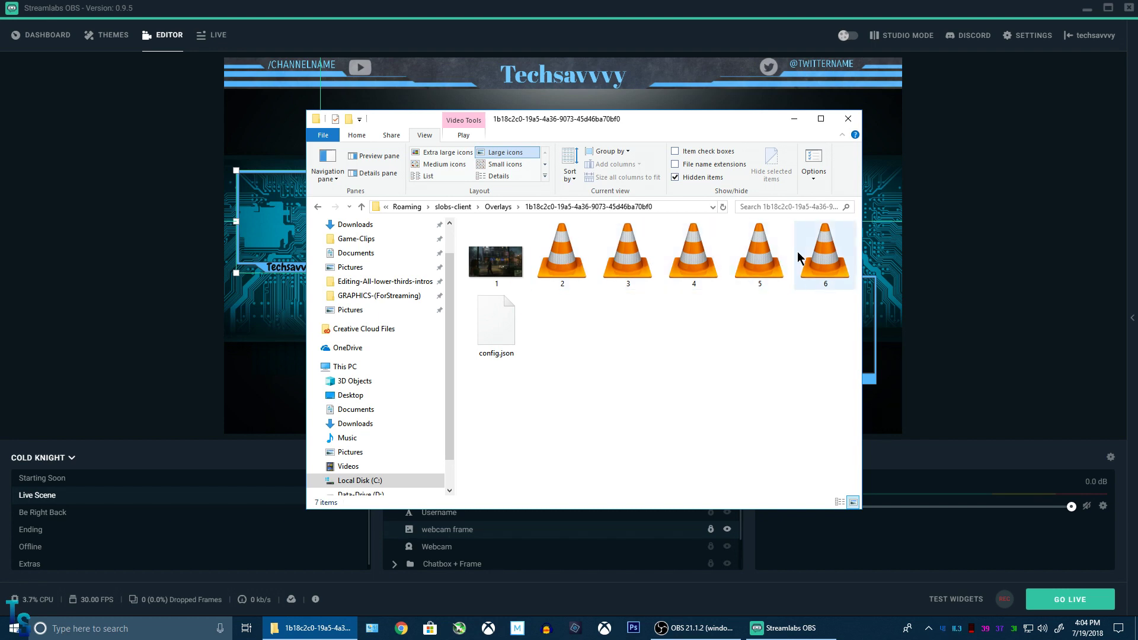
left_click(361, 206)
double_click(521, 255)
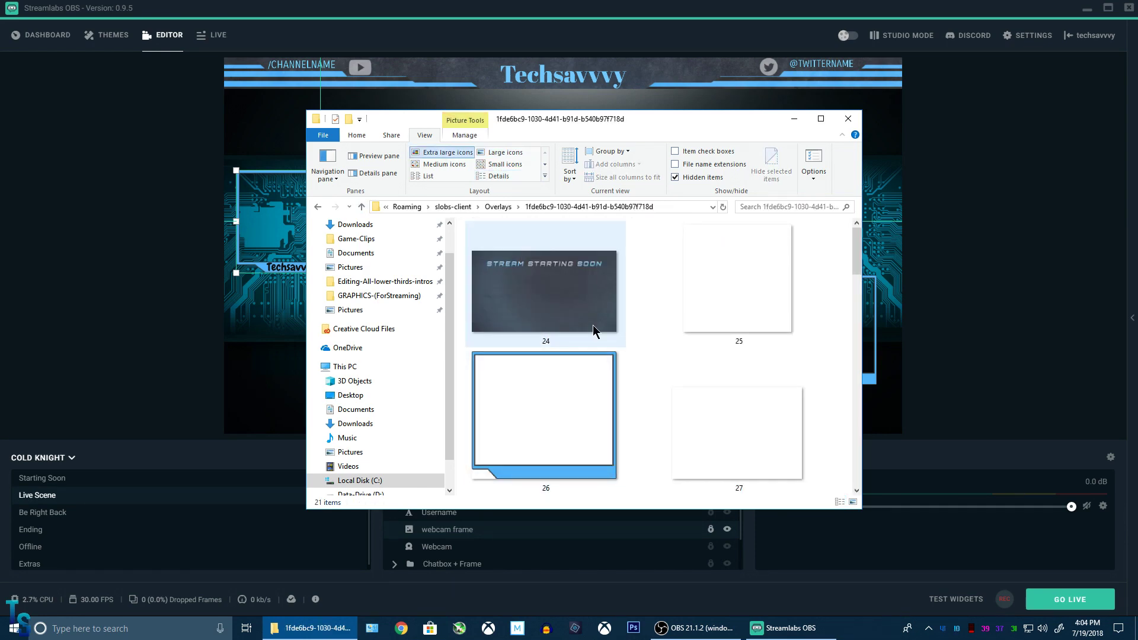
- Move the overlay folder window to the right and select image 26, the webcam frame
left_click(614, 100)
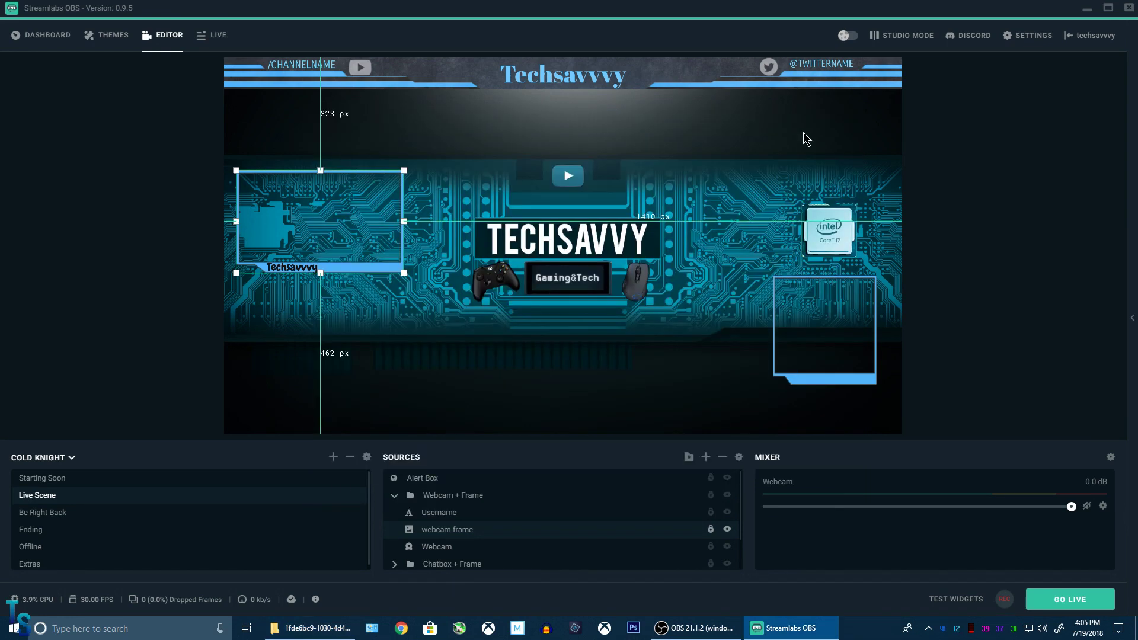
left_click(279, 628)
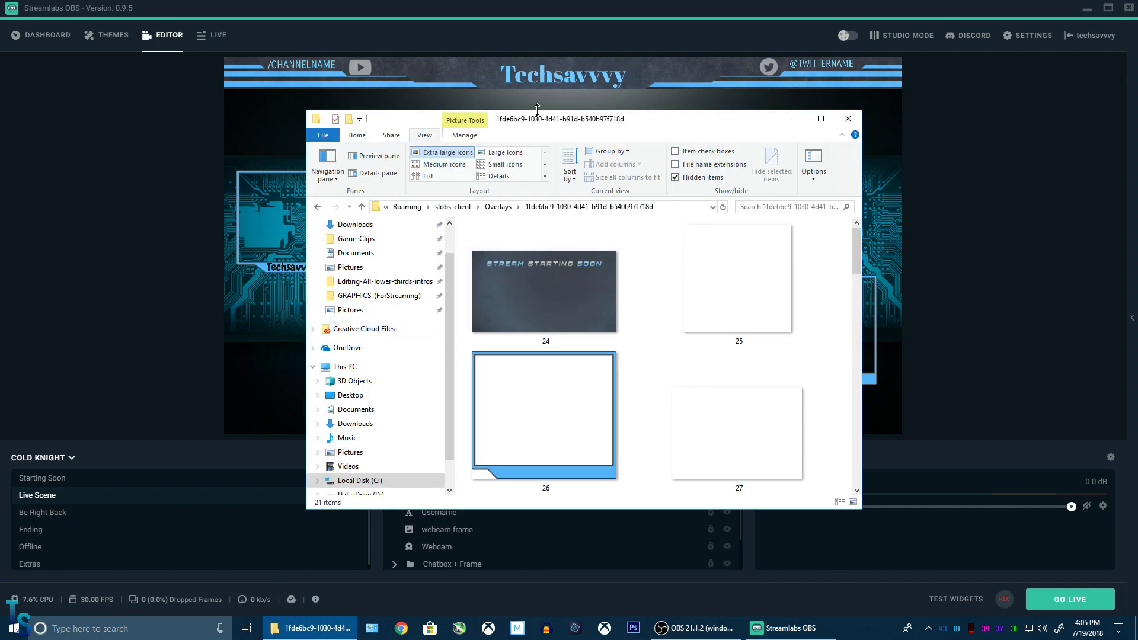
left_click_drag(686, 122, 931, 145)
scroll(826, 432, "down", 7)
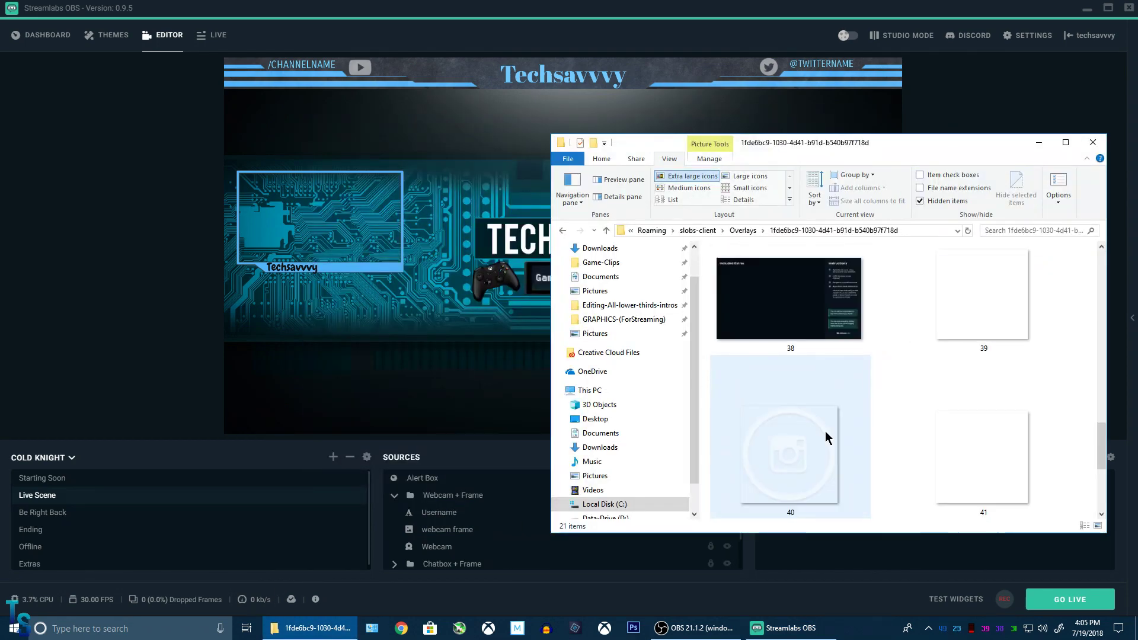
scroll(825, 432, "up", 7)
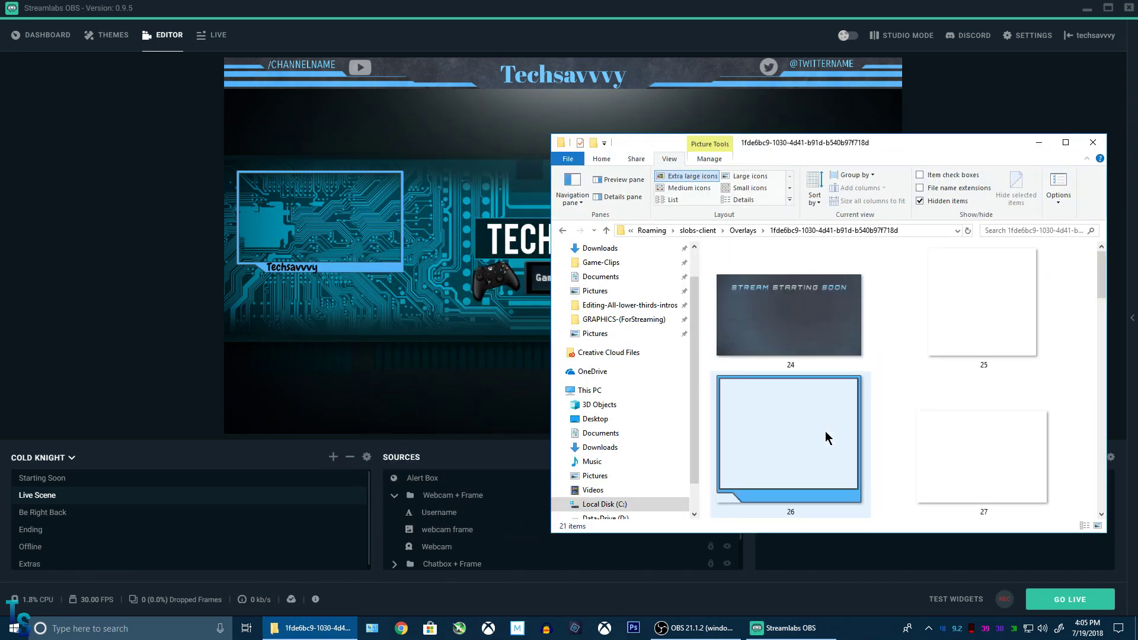
left_click(827, 438)
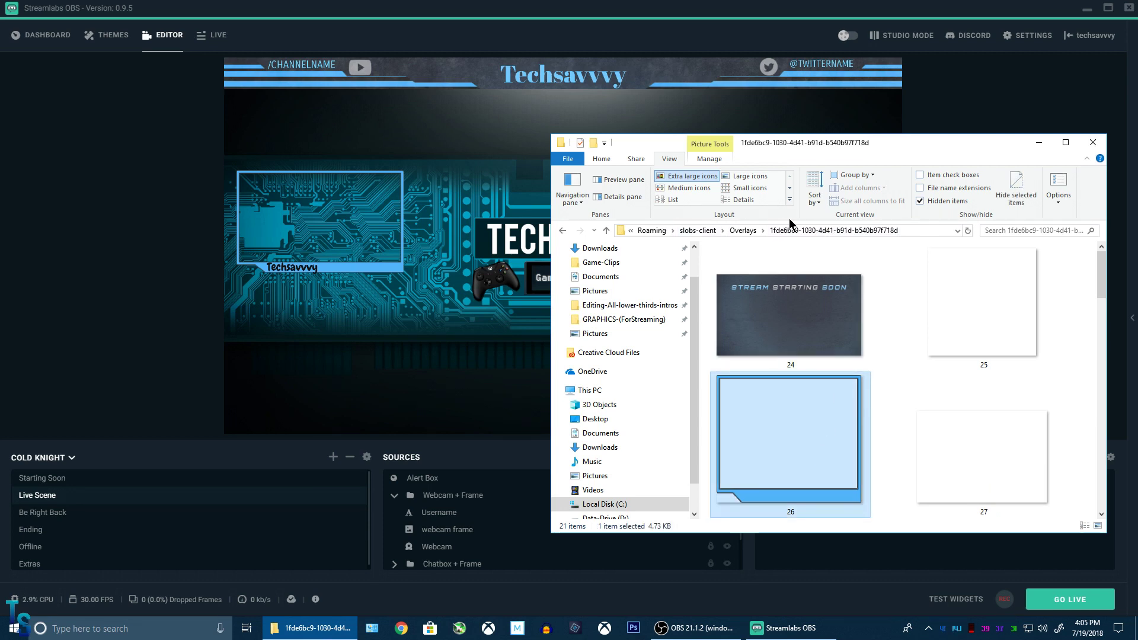
left_click(917, 231)
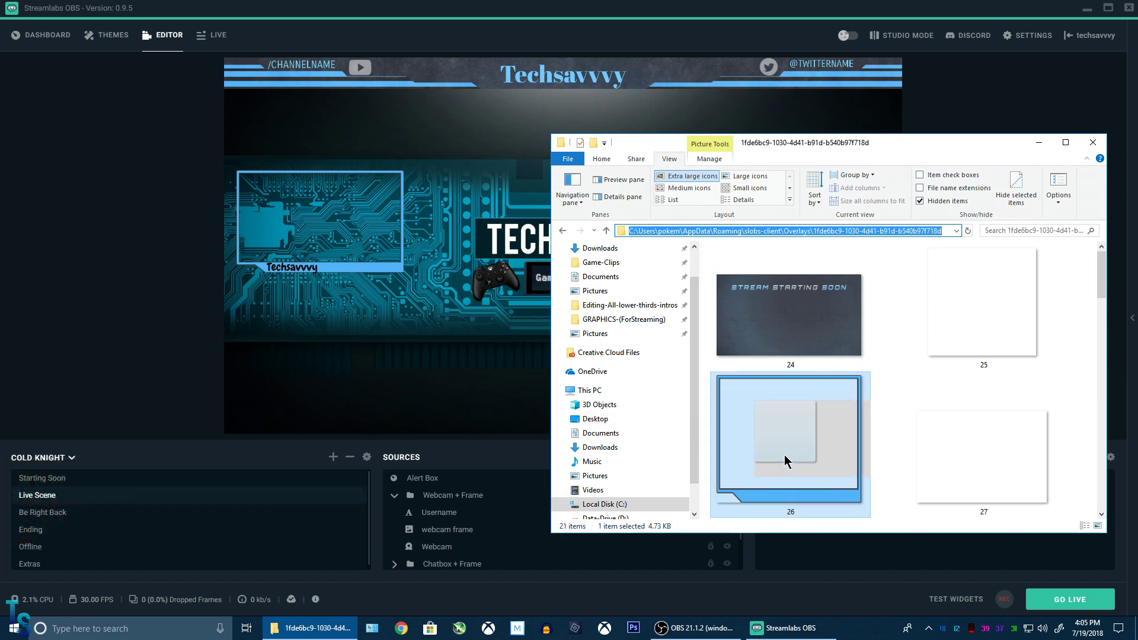
right_click(785, 455)
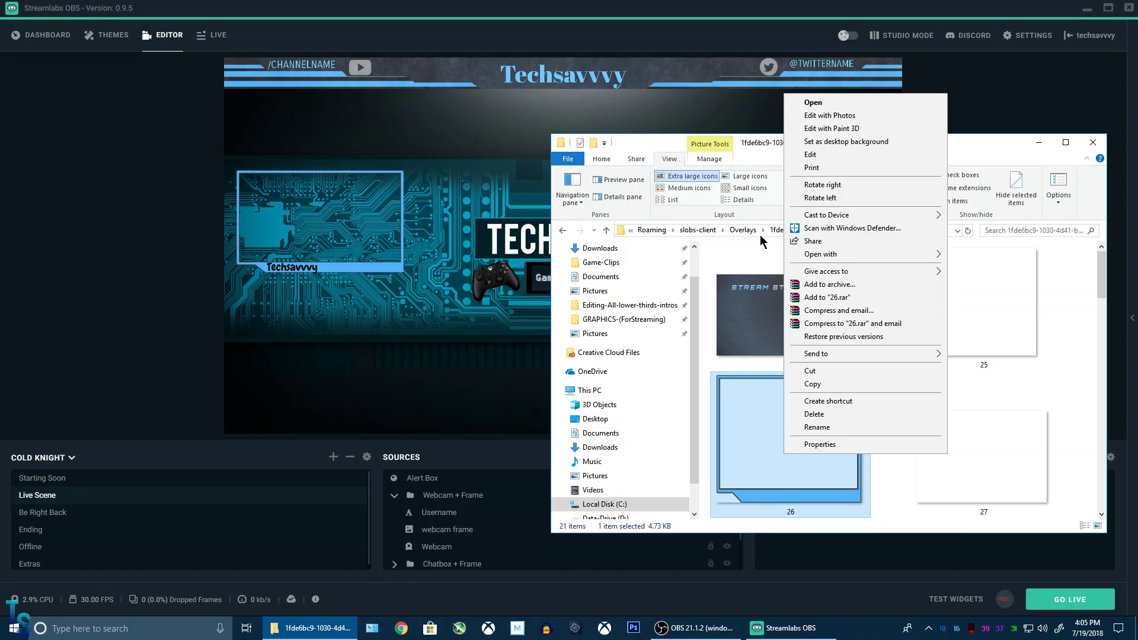
left_click(755, 262)
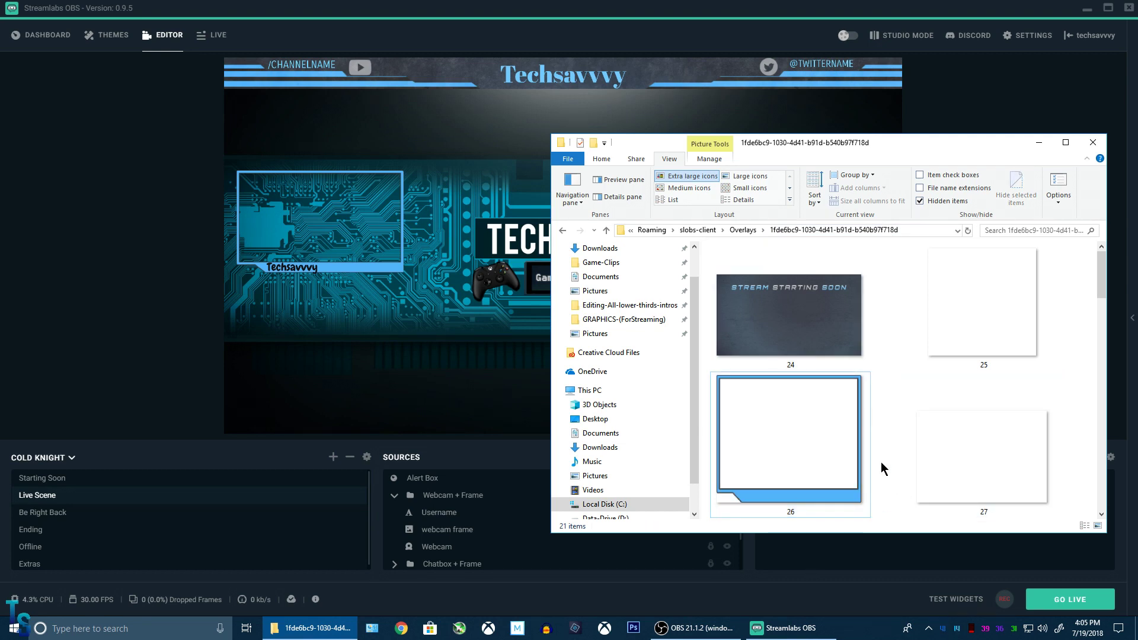
- Copy the Overlays subfolder's full path, then minimize File Explorer and Streamlabs OBS
left_click(928, 232)
right_click(928, 232)
left_click(968, 269)
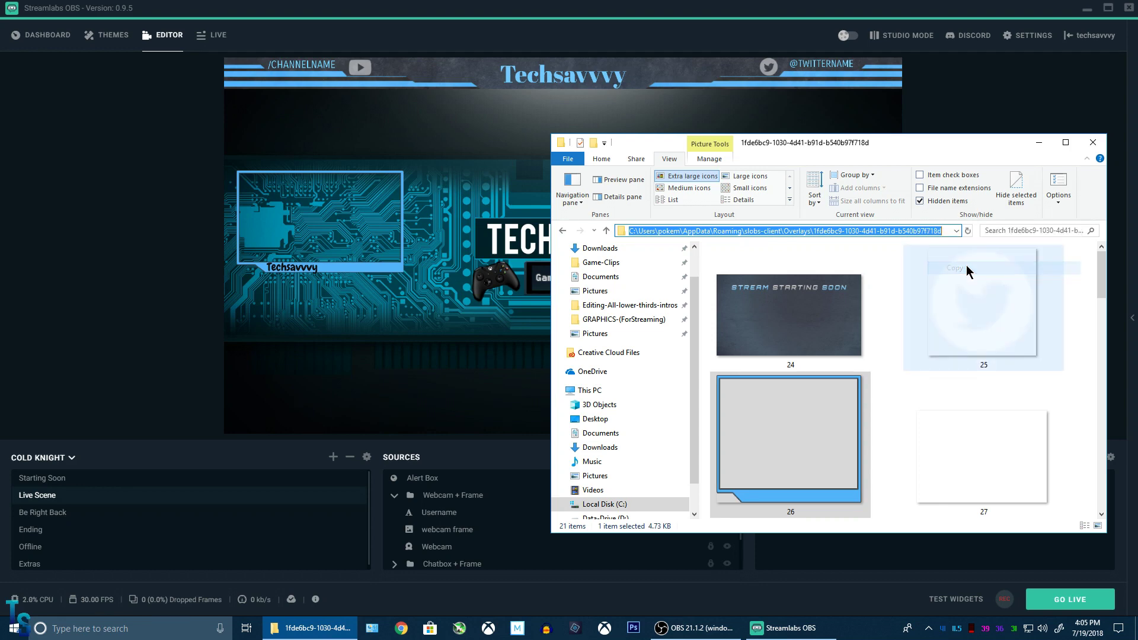
left_click(1039, 143)
left_click(1089, 10)
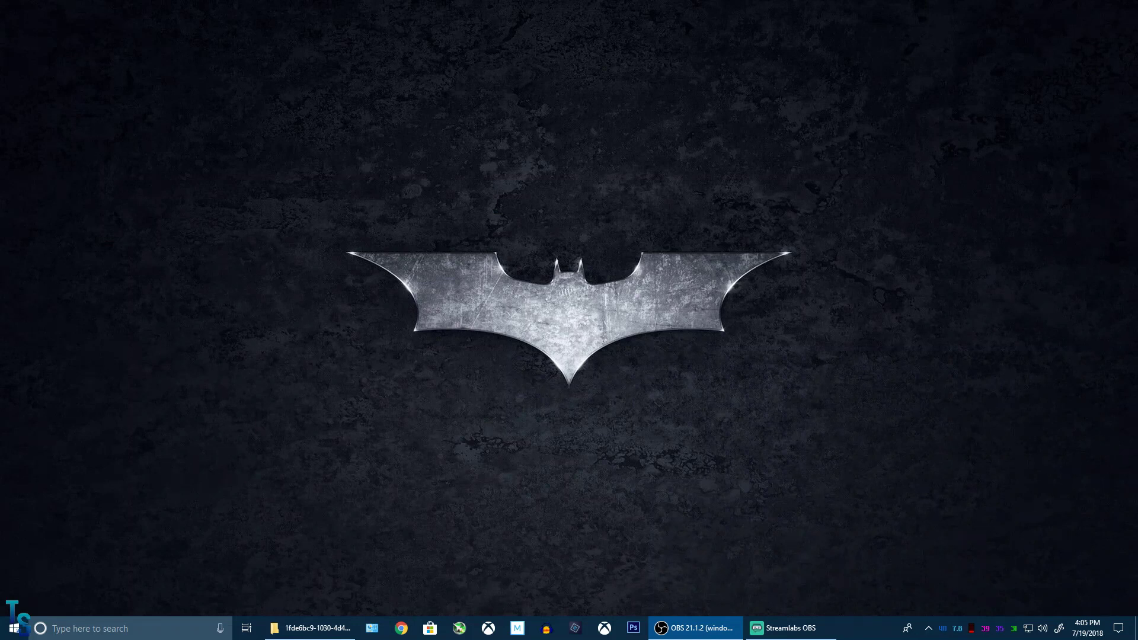
- Restore OBS Studio and add an Image source with the default name Image 2
left_click(697, 628)
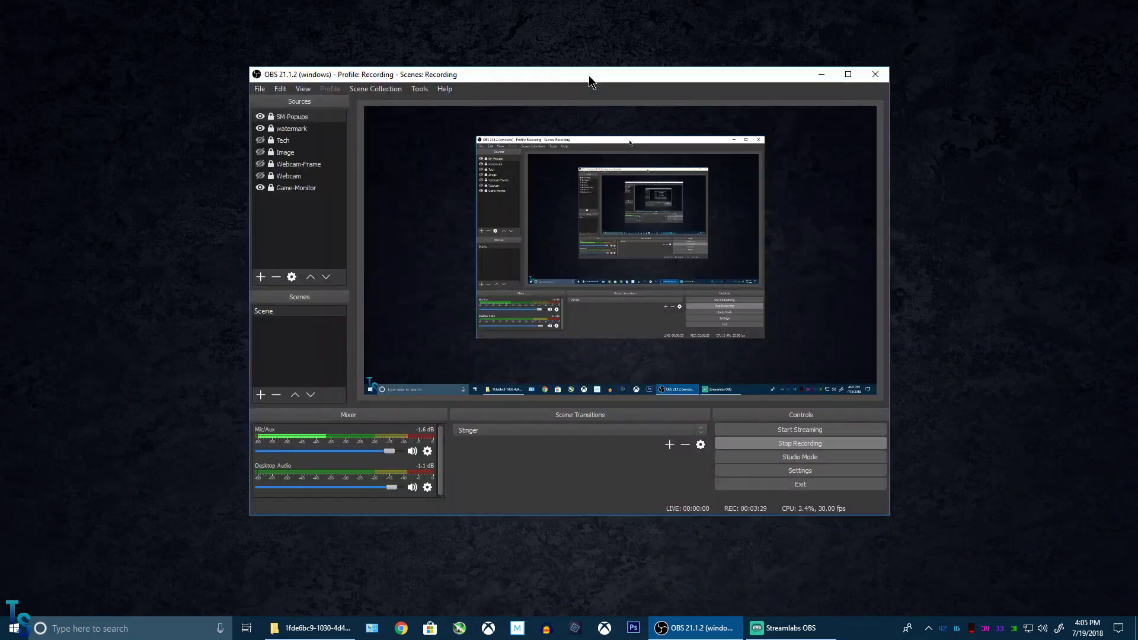
left_click(259, 278)
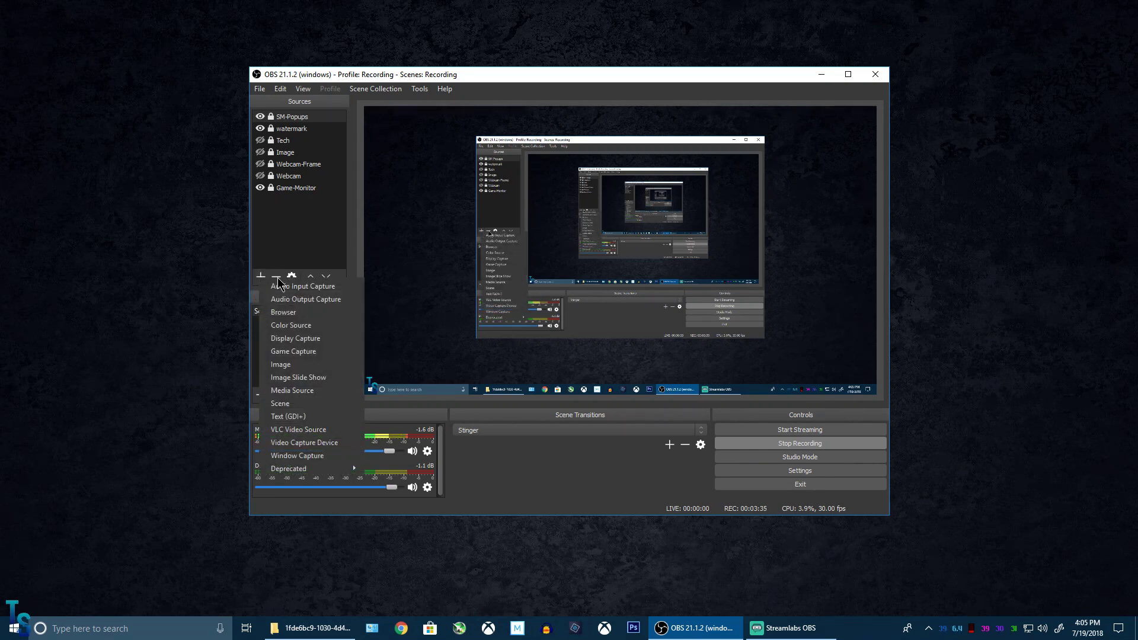
left_click(308, 368)
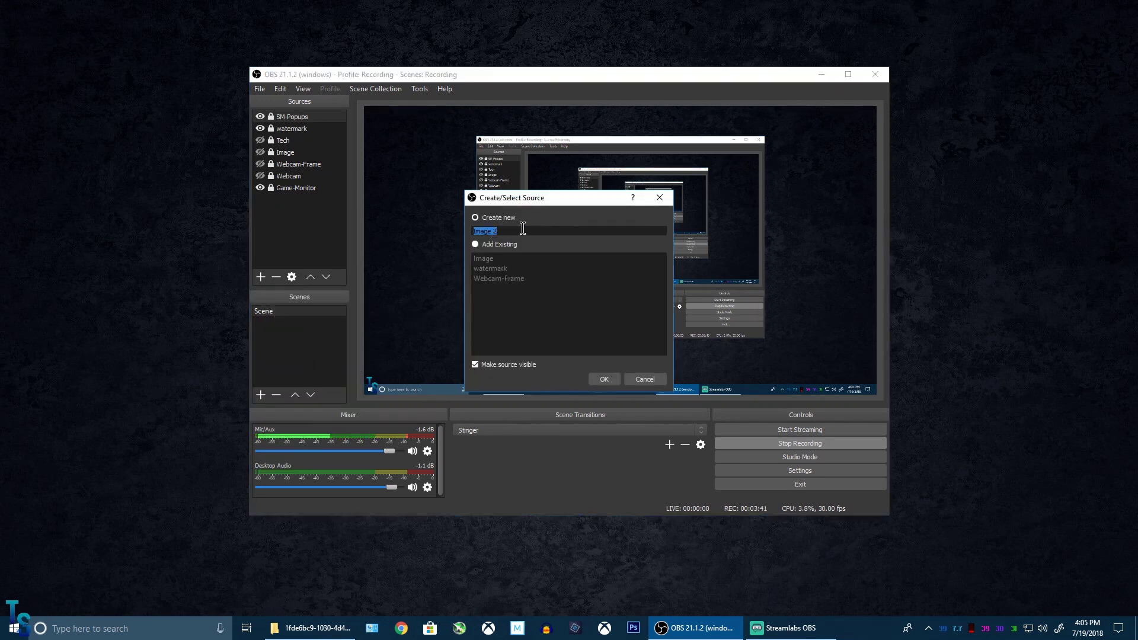
key("Return")
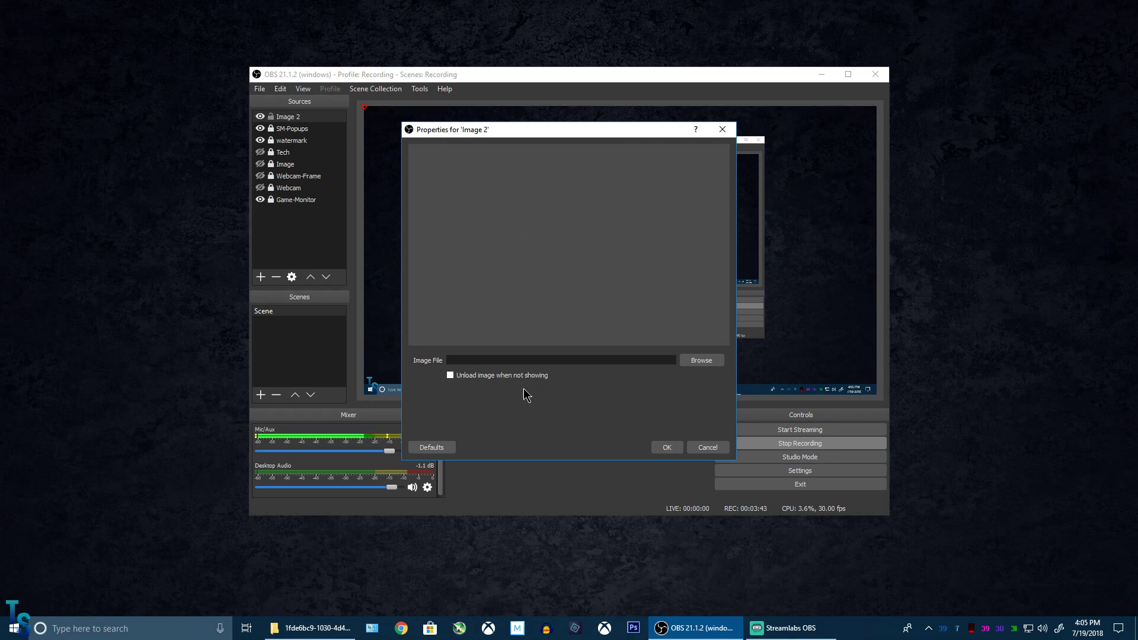
- Browse for Image 2's file, paste the copied Overlays path, and choose image 26
left_click(702, 361)
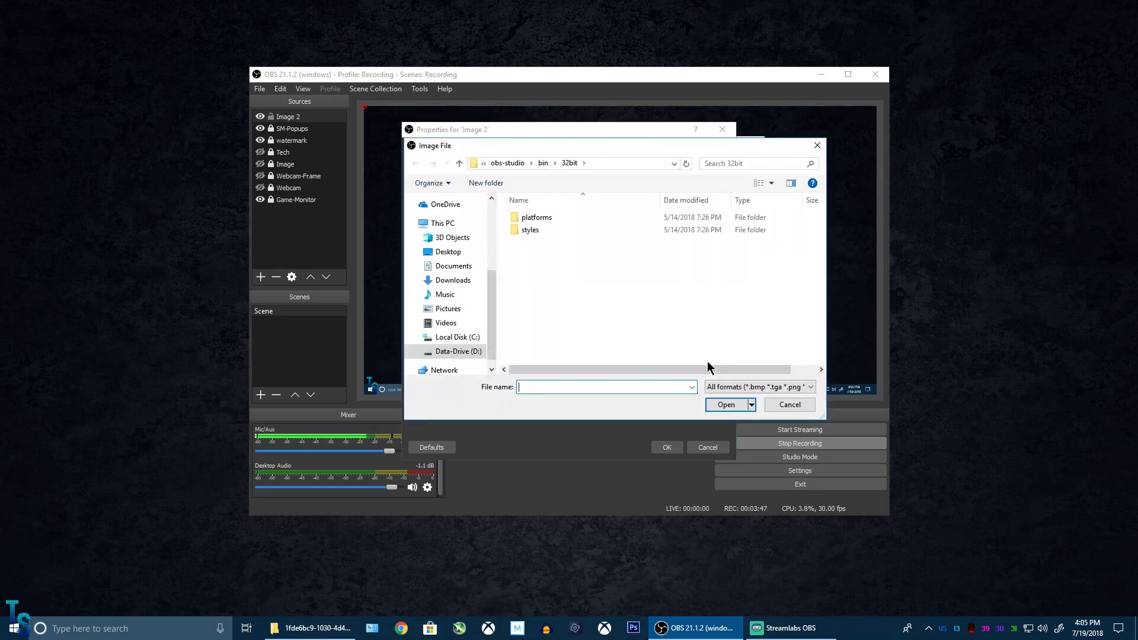
left_click(632, 160)
key("BackSpace")
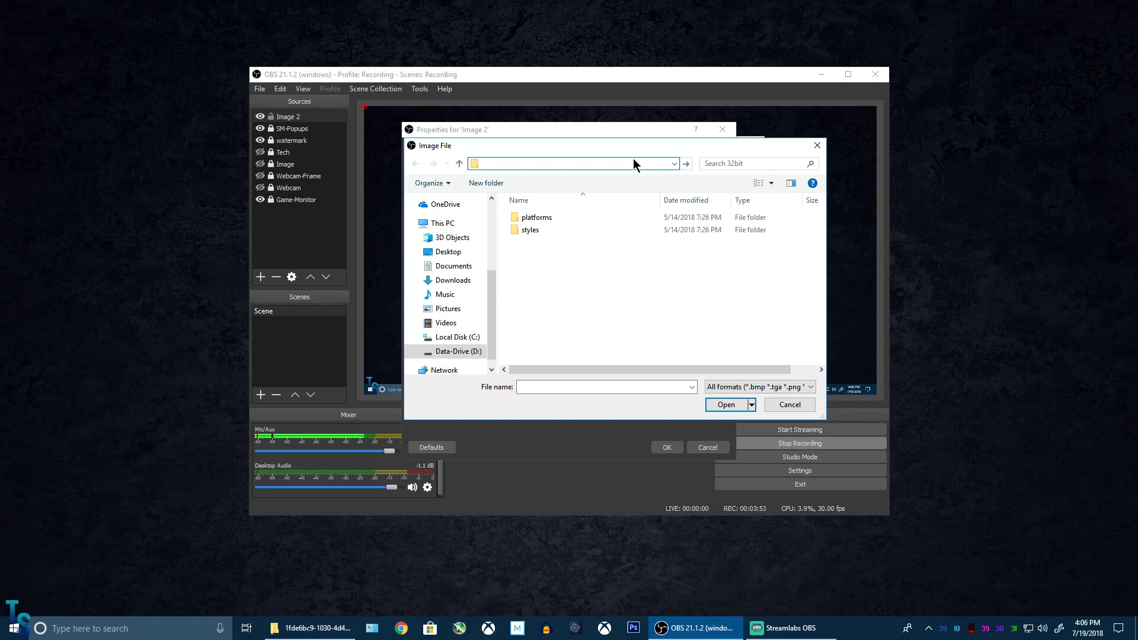
key("ctrl+v")
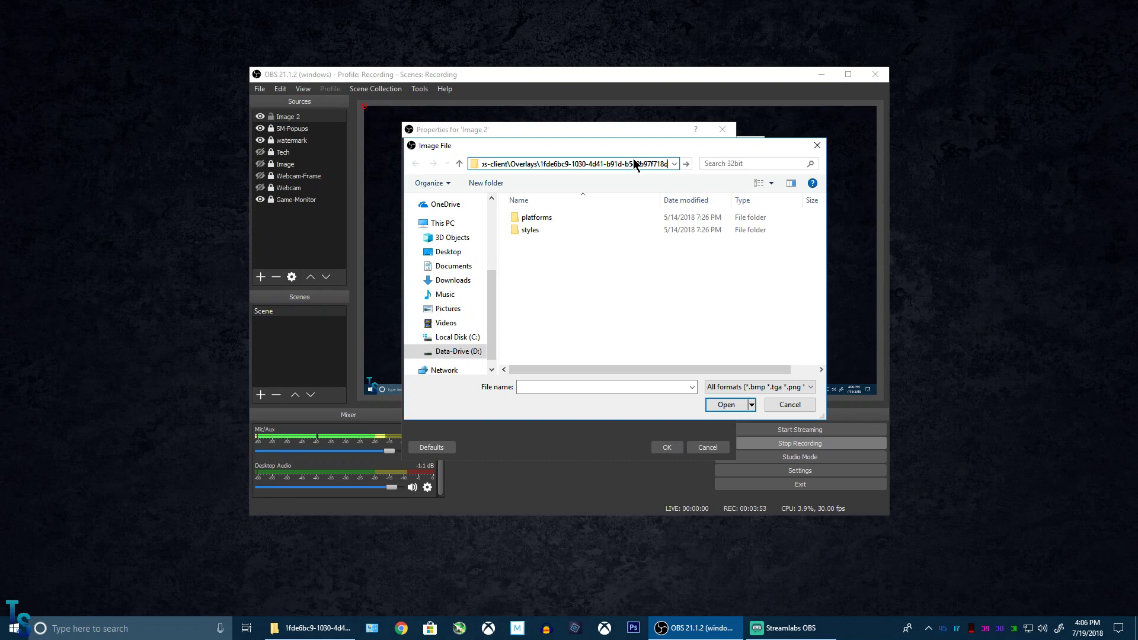
left_click(729, 405)
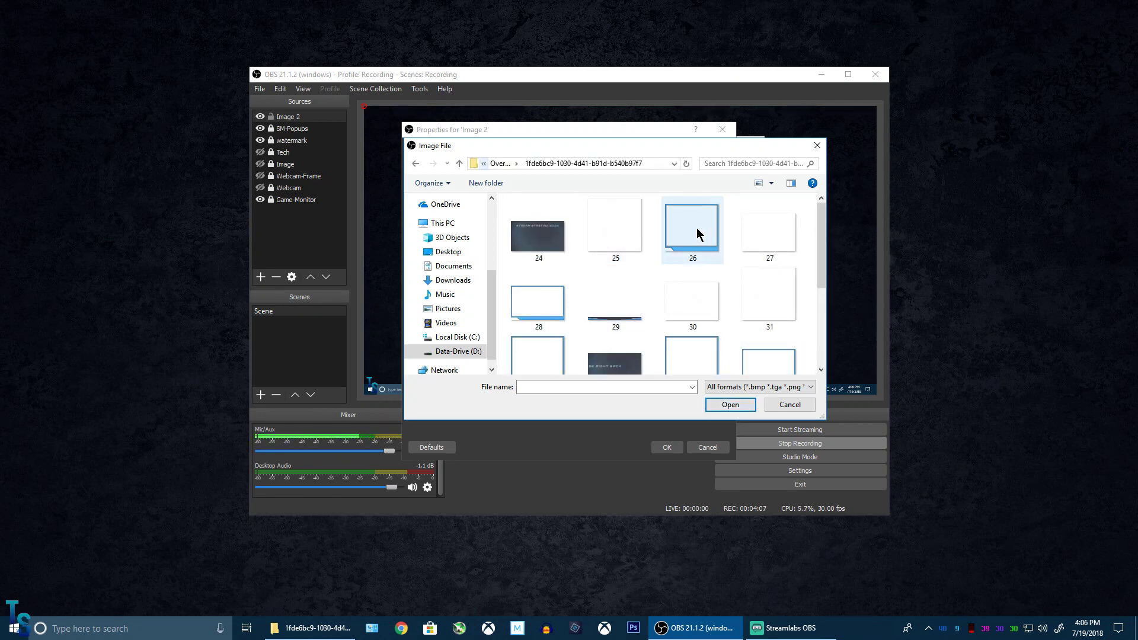
mouse_move(823, 223)
left_mouse_down()
mouse_move(822, 285)
mouse_move(820, 245)
left_mouse_up()
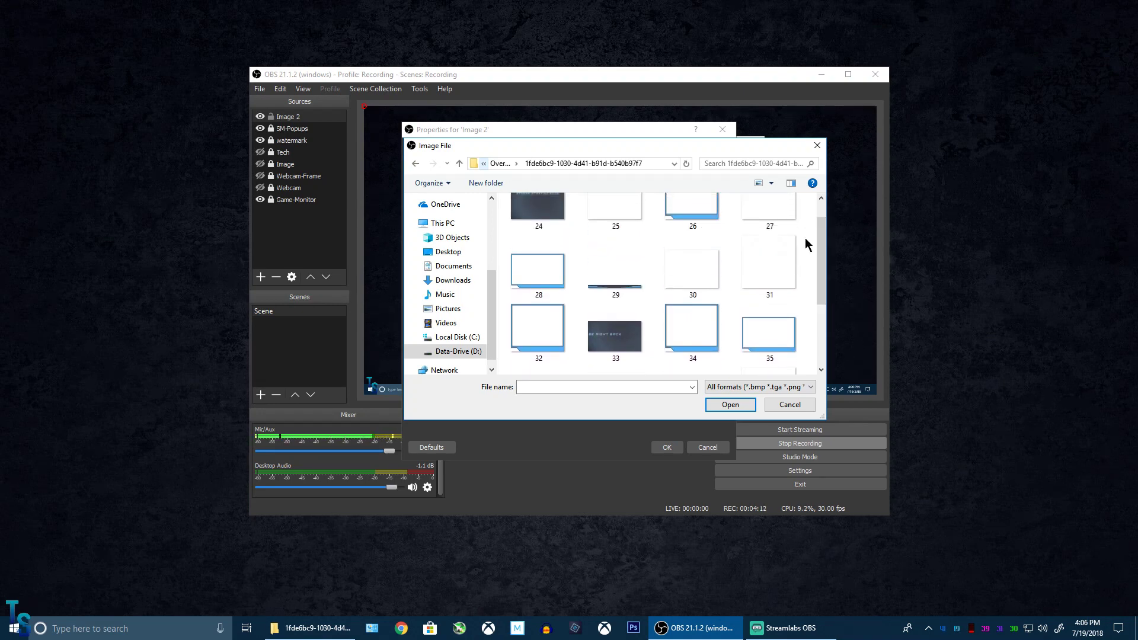
left_click(699, 217)
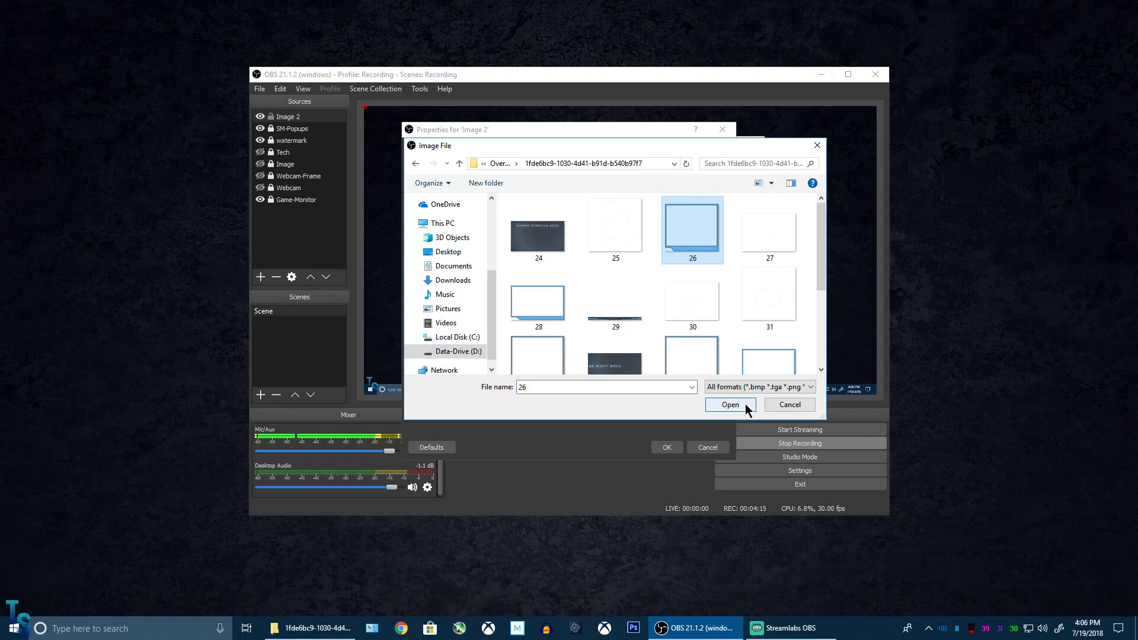
- Close the leftover Overlays folder window in File Explorer
left_click(777, 627)
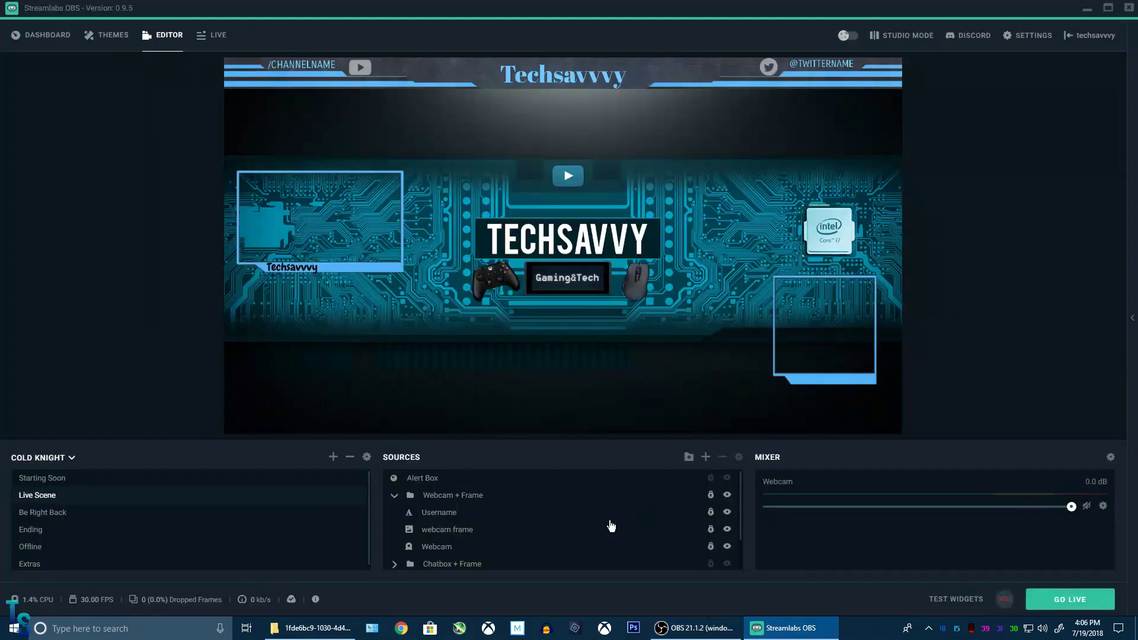
left_click(312, 632)
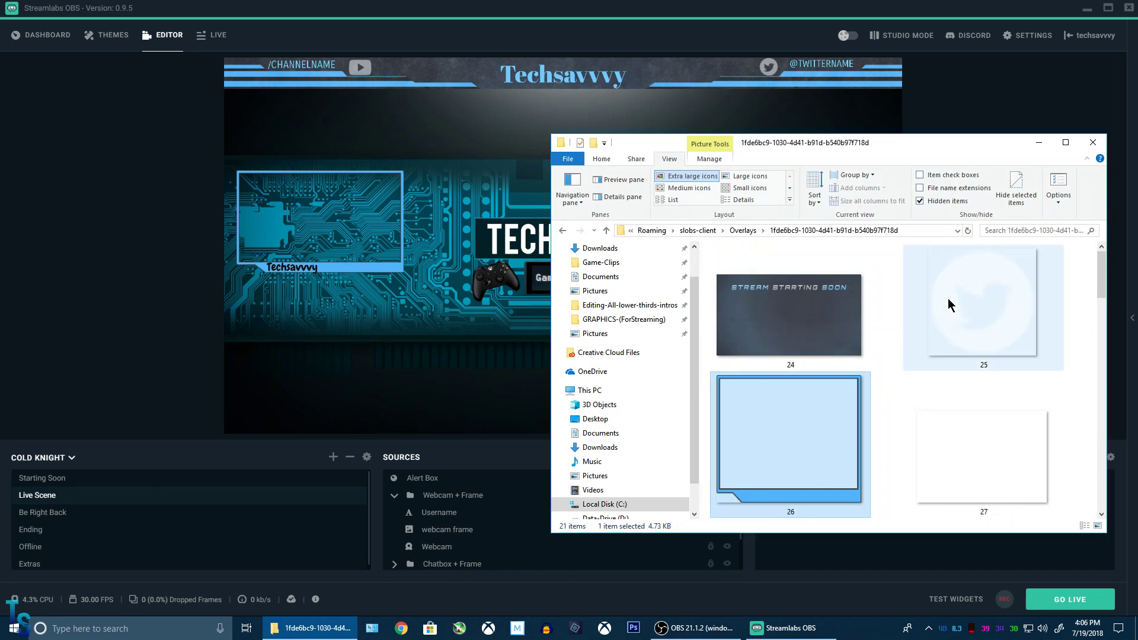
left_click(1093, 142)
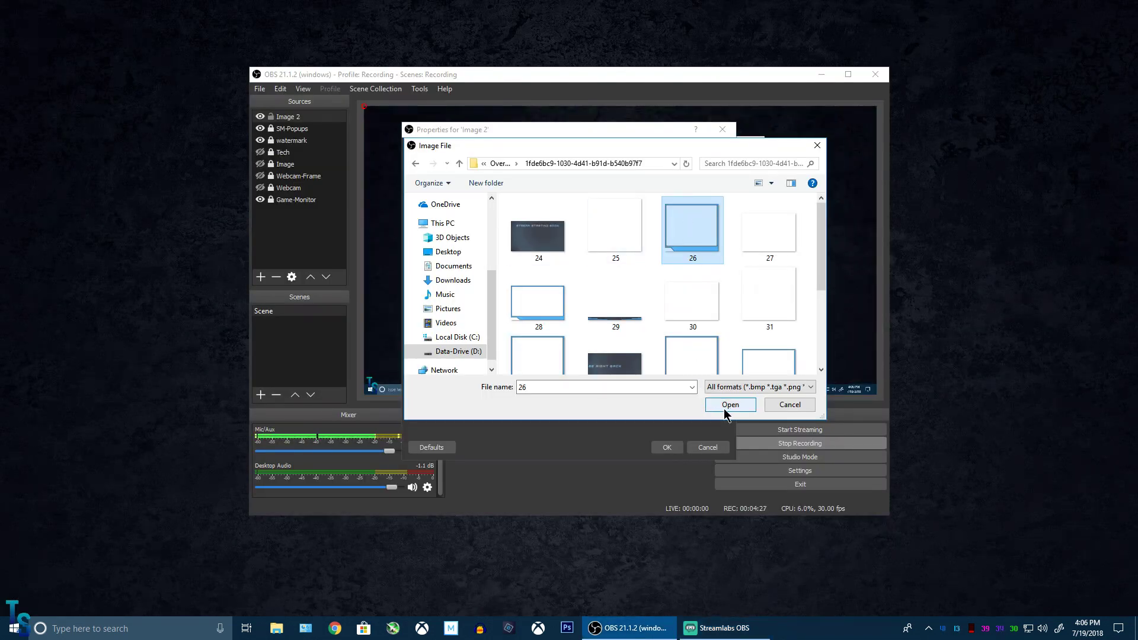
- Load 26.png into Image 2, confirm Properties, and shrink the frame into the preview's top-left corner
left_click(729, 409)
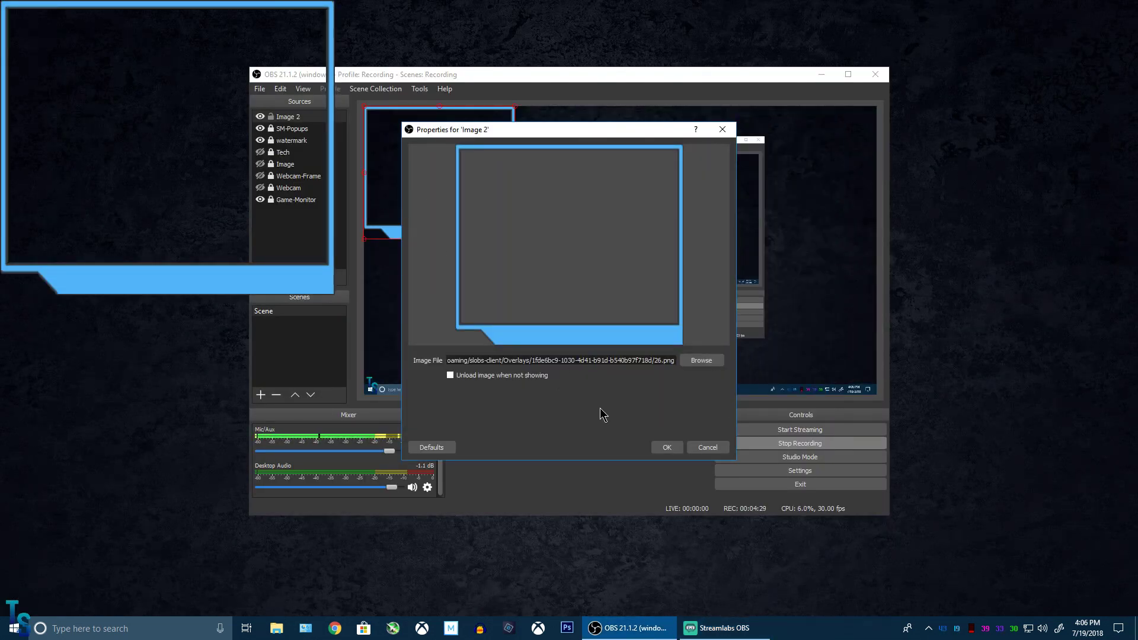
left_click(661, 448)
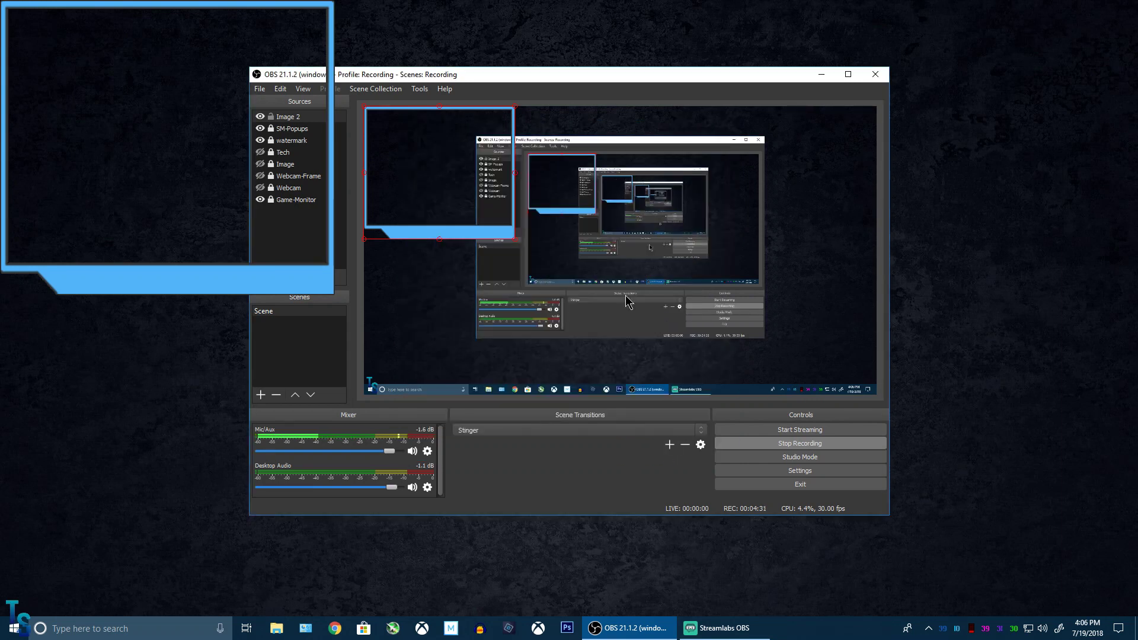
left_click(519, 243)
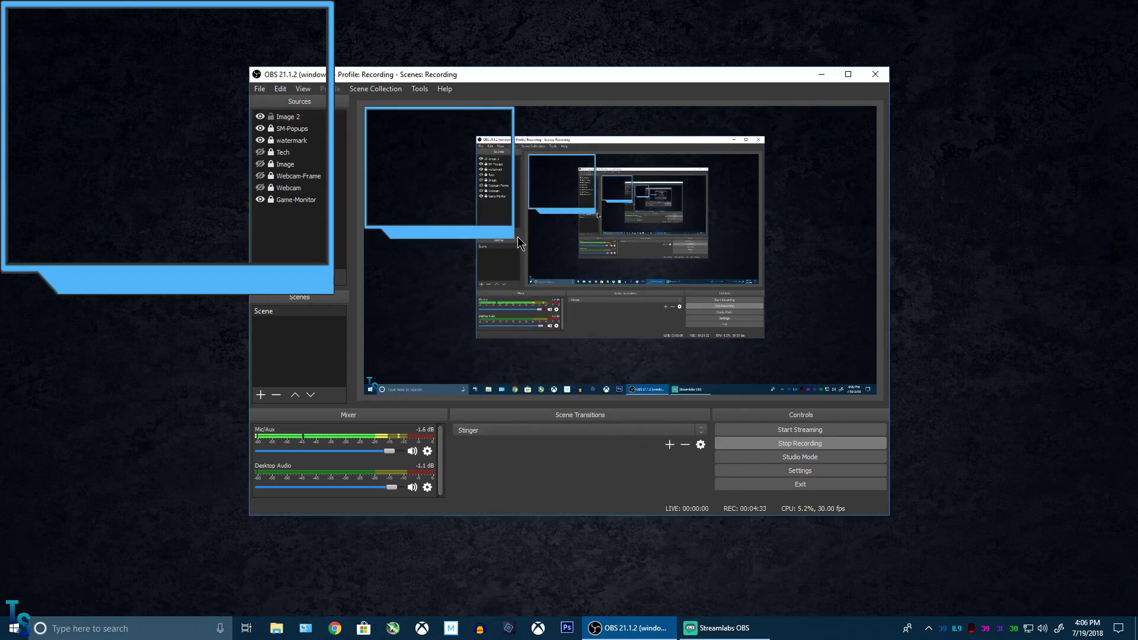
left_click_drag(514, 239, 468, 123)
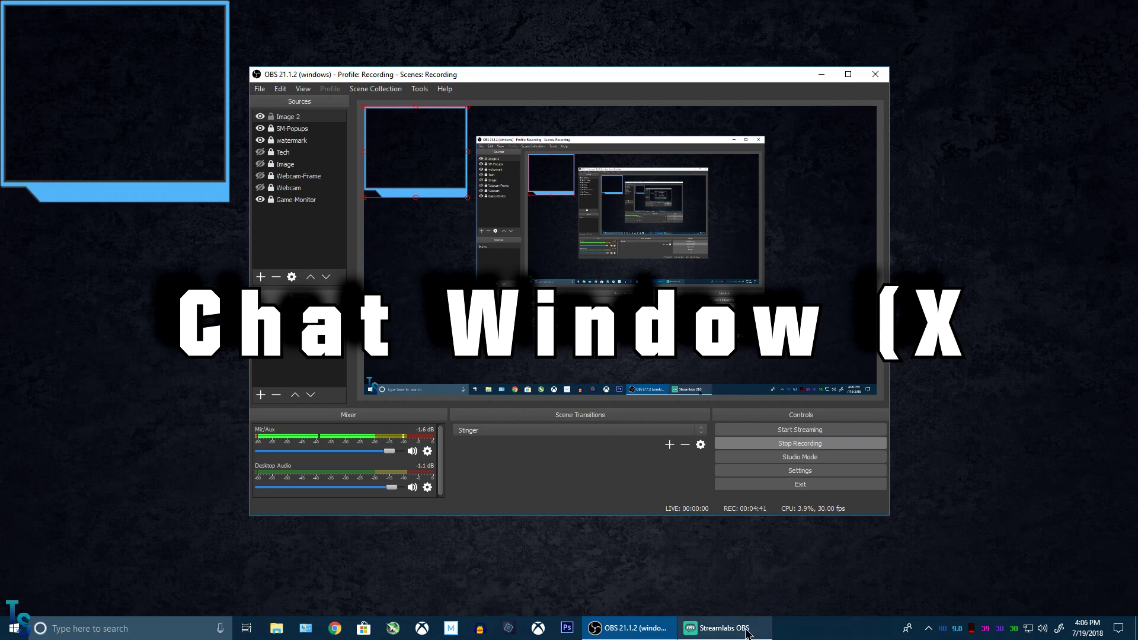
left_click_drag(774, 76, 712, 73)
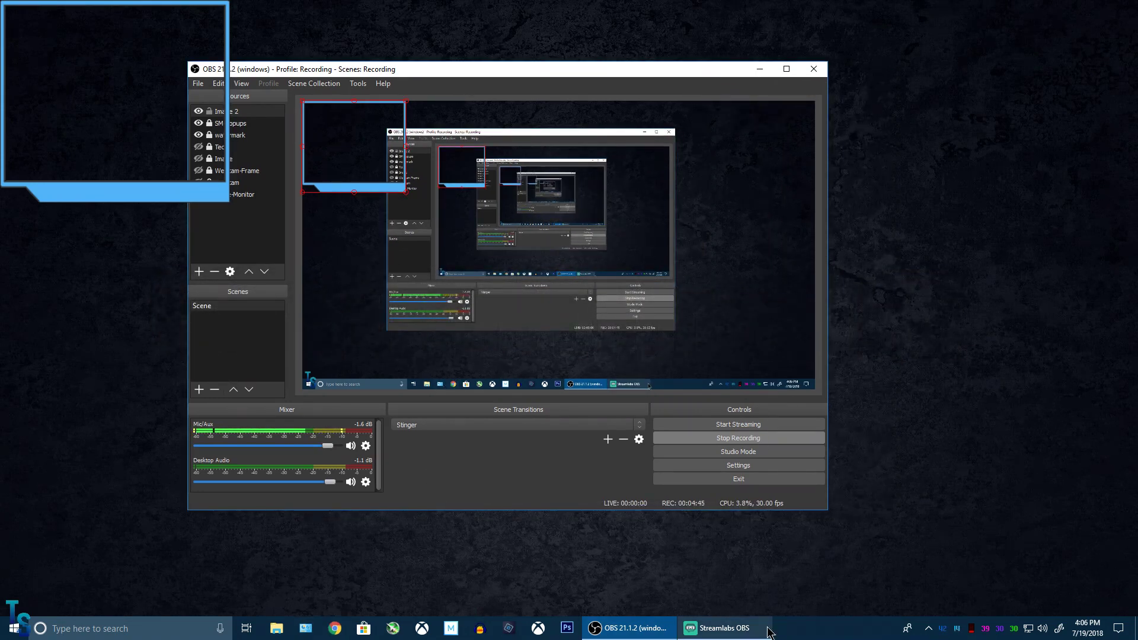
left_click(725, 627)
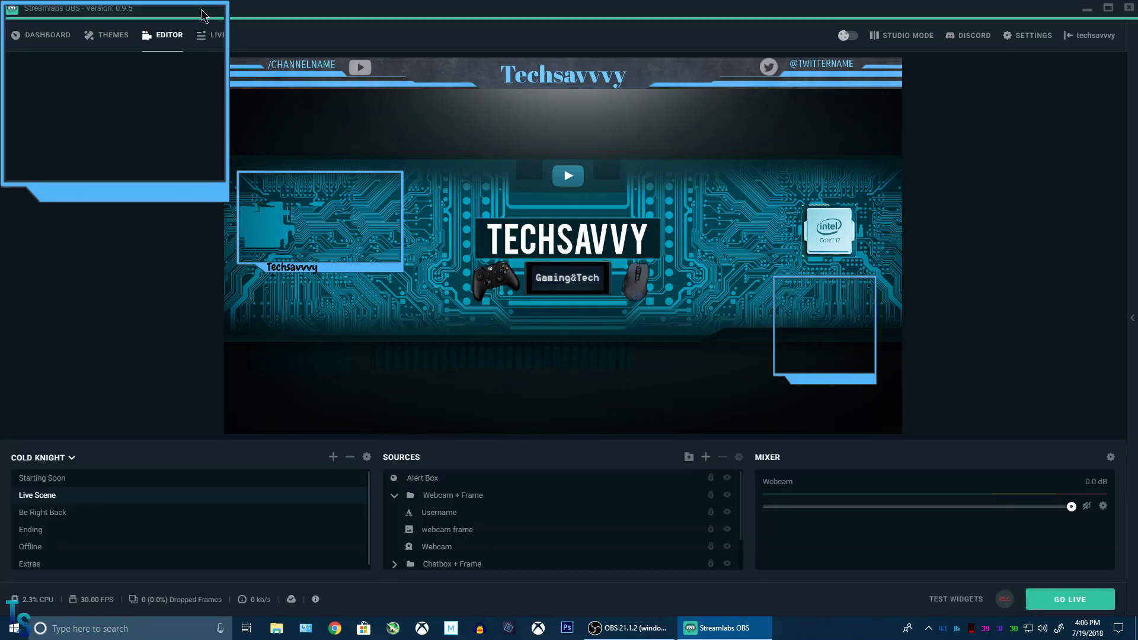
left_click(62, 457)
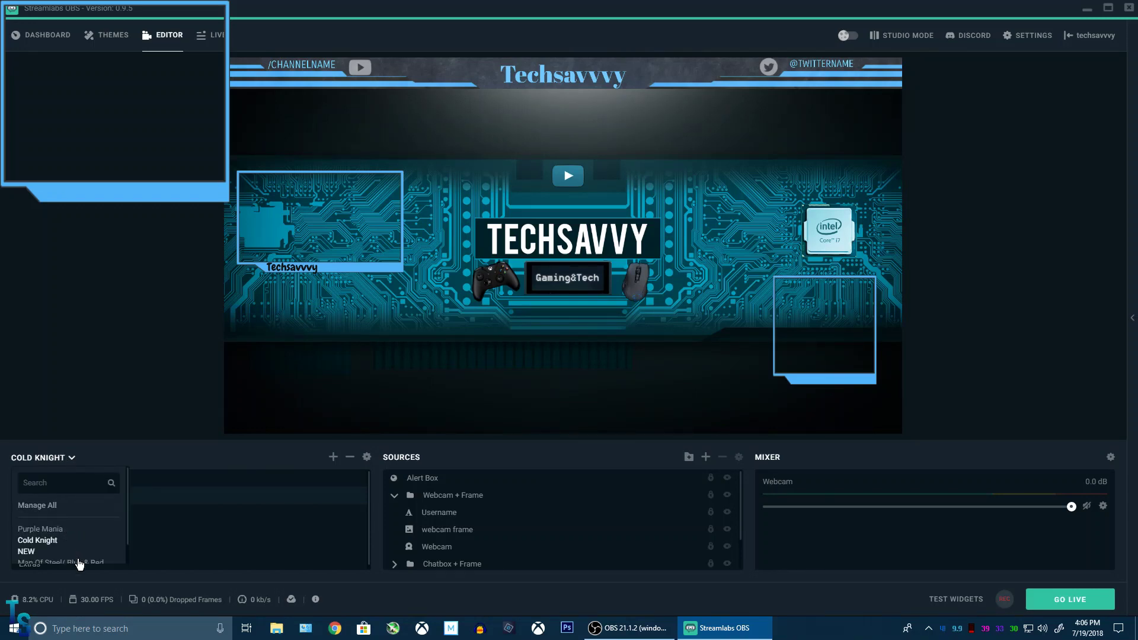
scroll(79, 561, "down", 1)
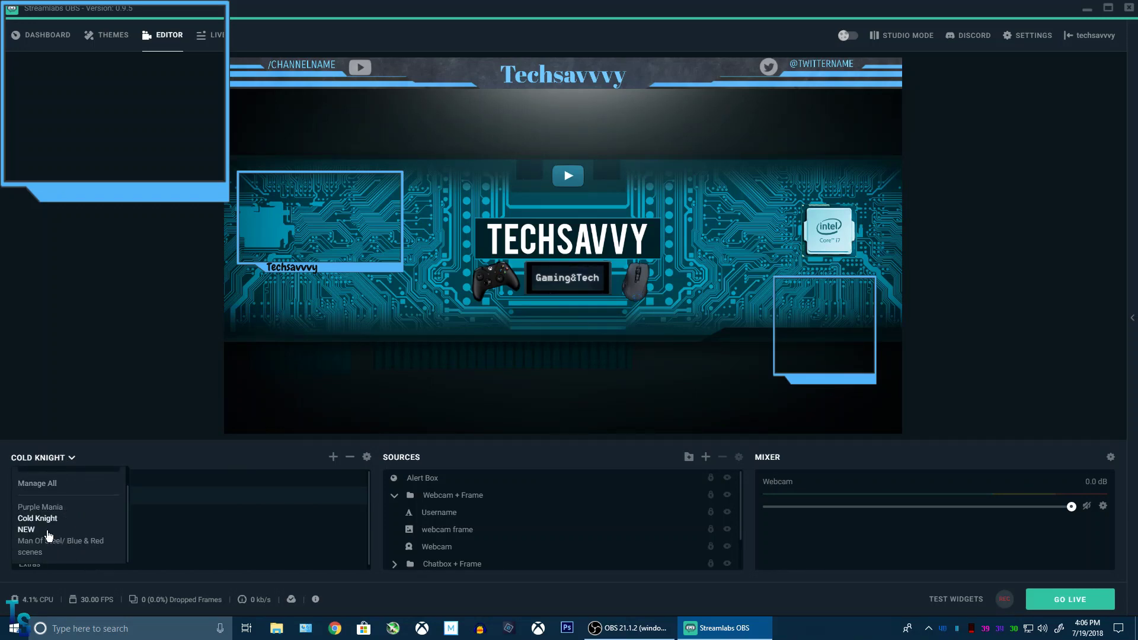
right_click(202, 421)
left_click(155, 453)
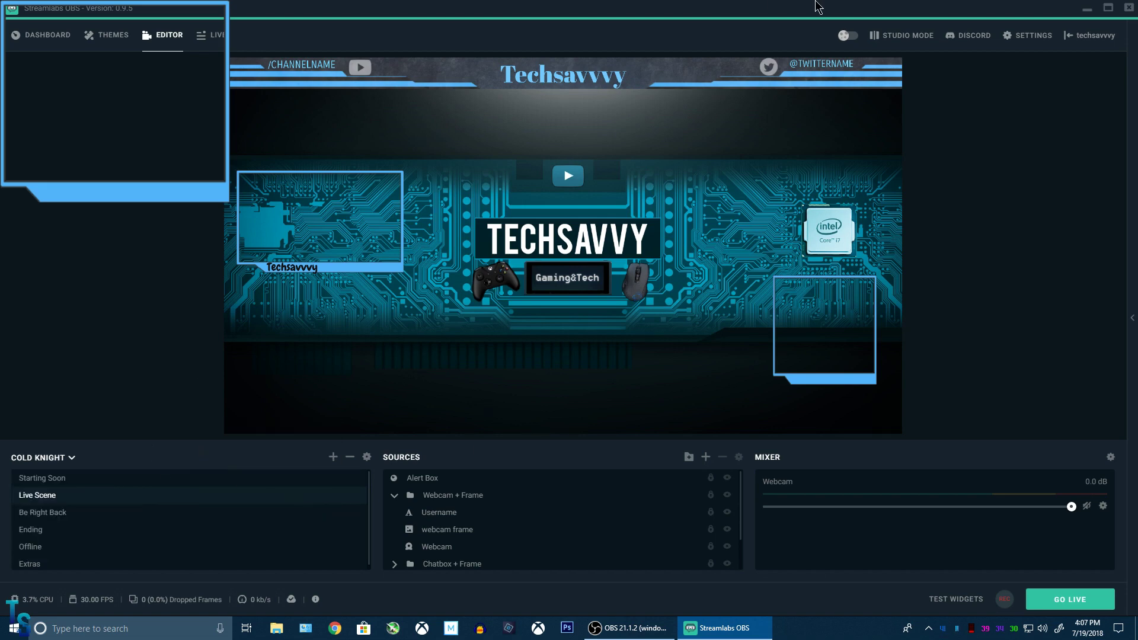
left_click(1090, 9)
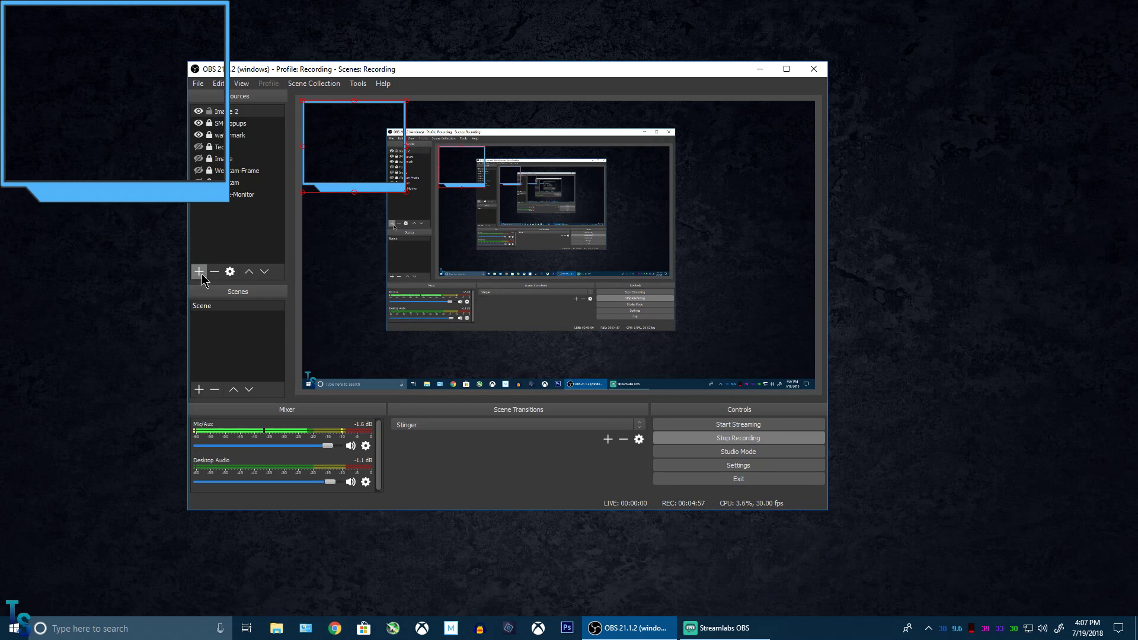
- Add a Media Source to the scene, keeping the default name Media Source
left_click(208, 111)
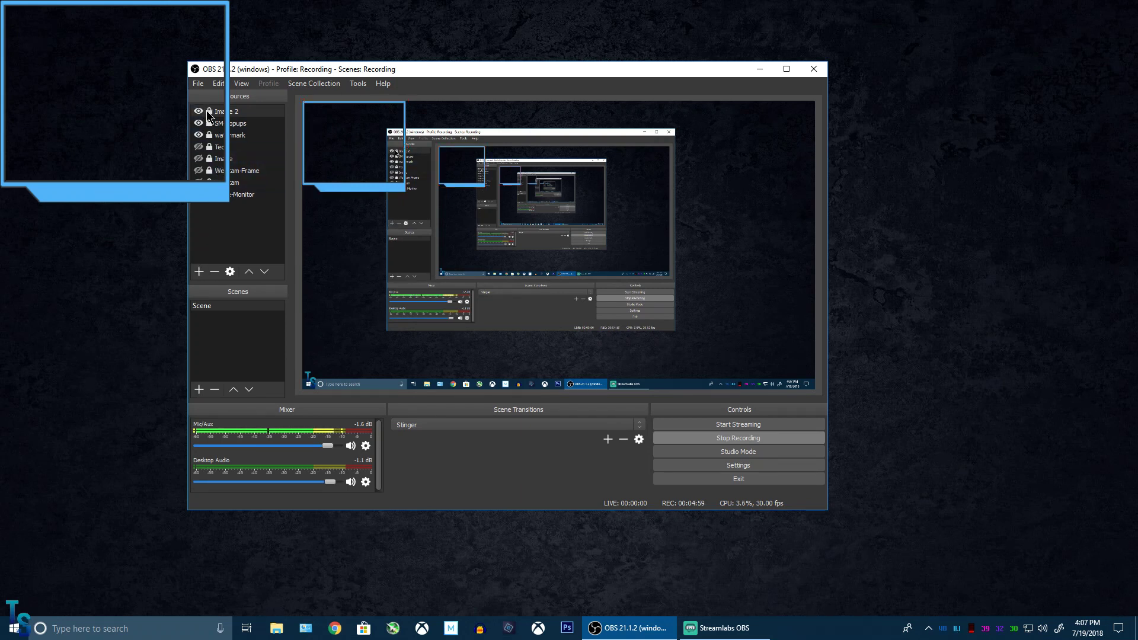
left_click(199, 272)
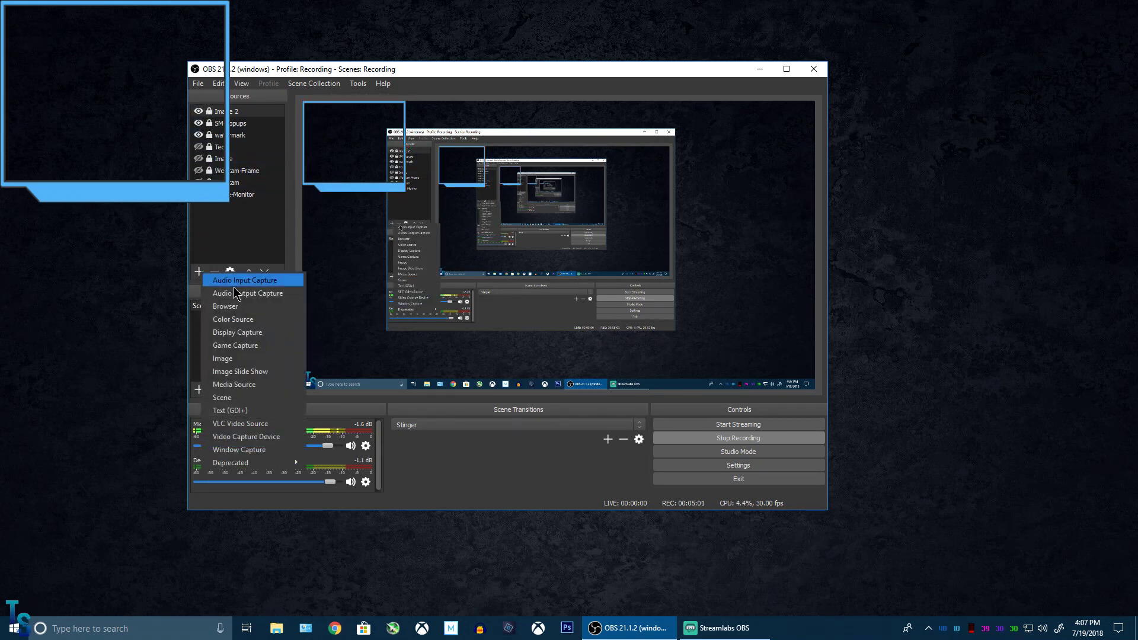
left_click(270, 387)
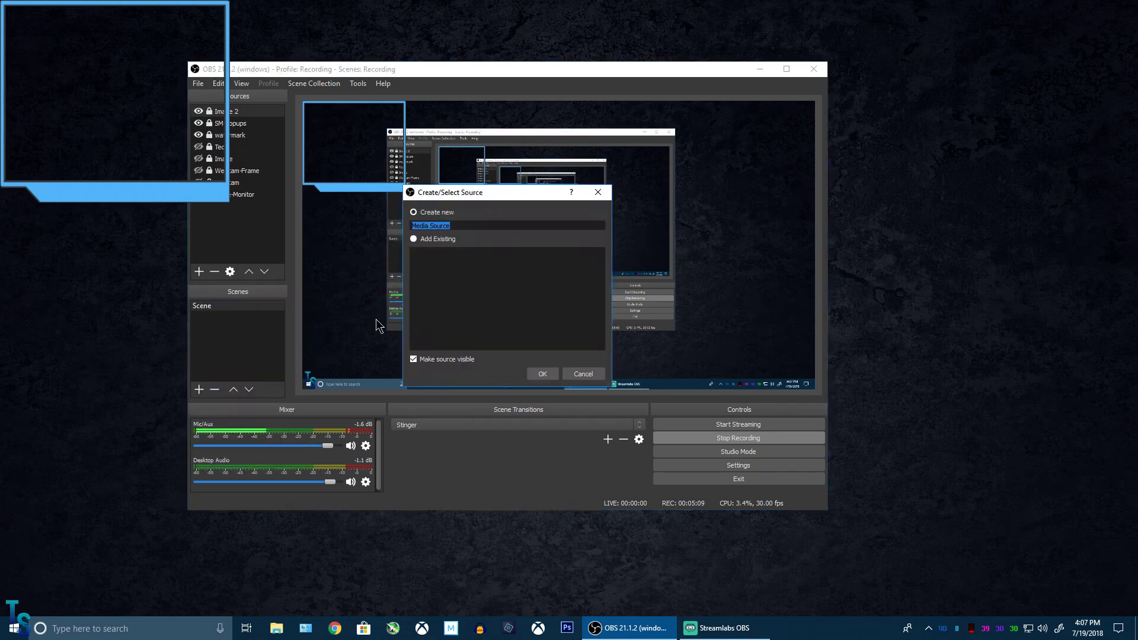
key("Return")
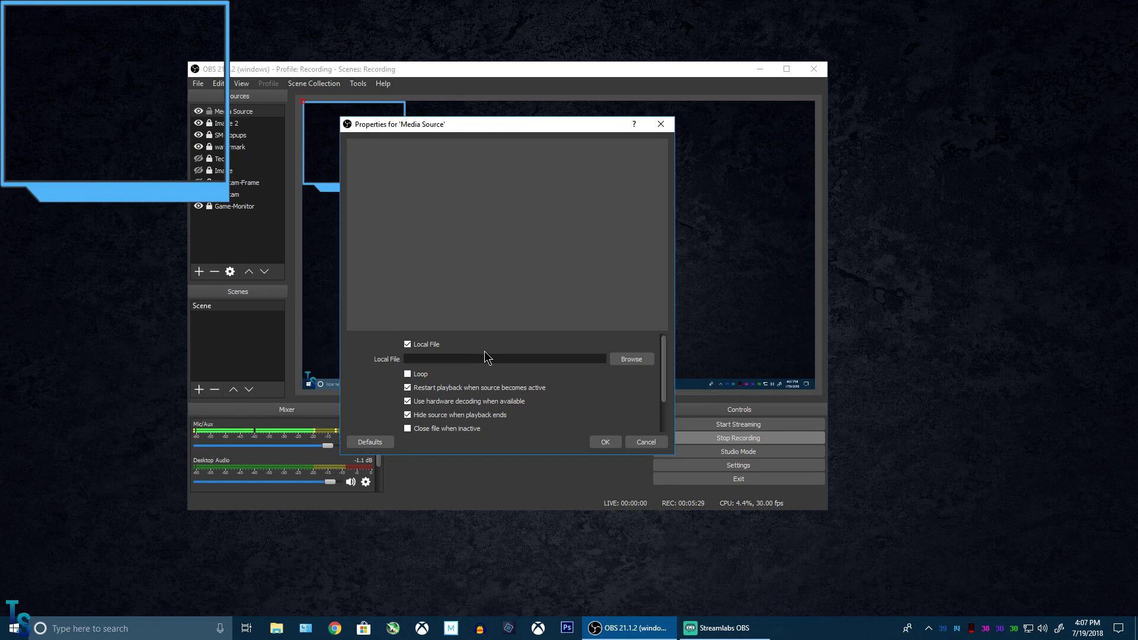
- Load 2.webm from the Overlays 1b18c2c0 folder as the Media Source's local file and confirm
left_click(630, 360)
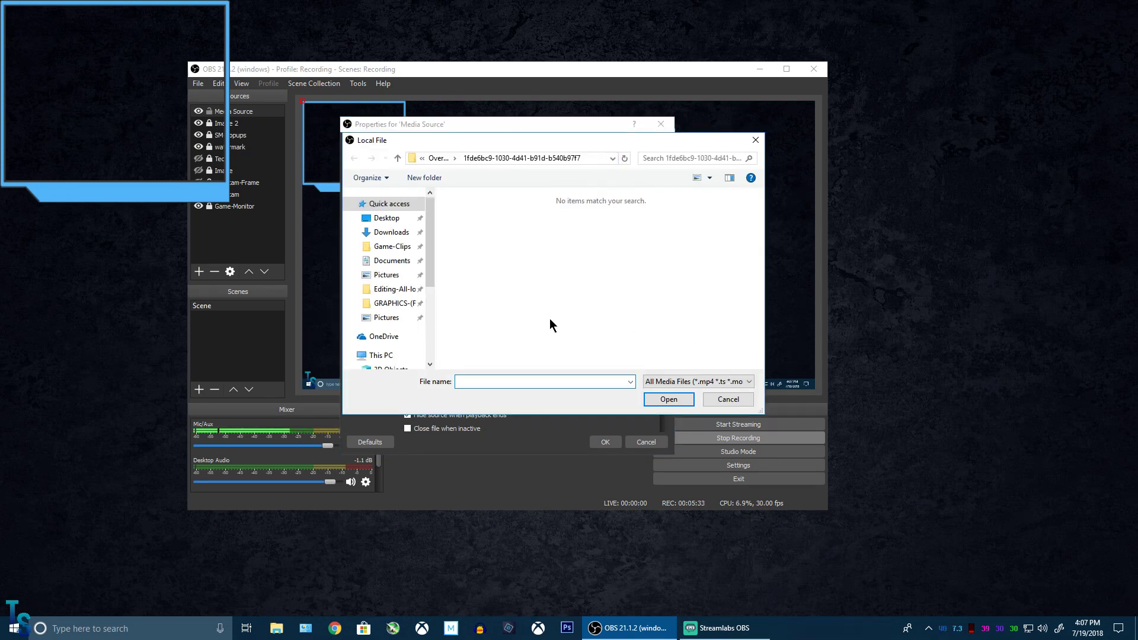
left_click(397, 159)
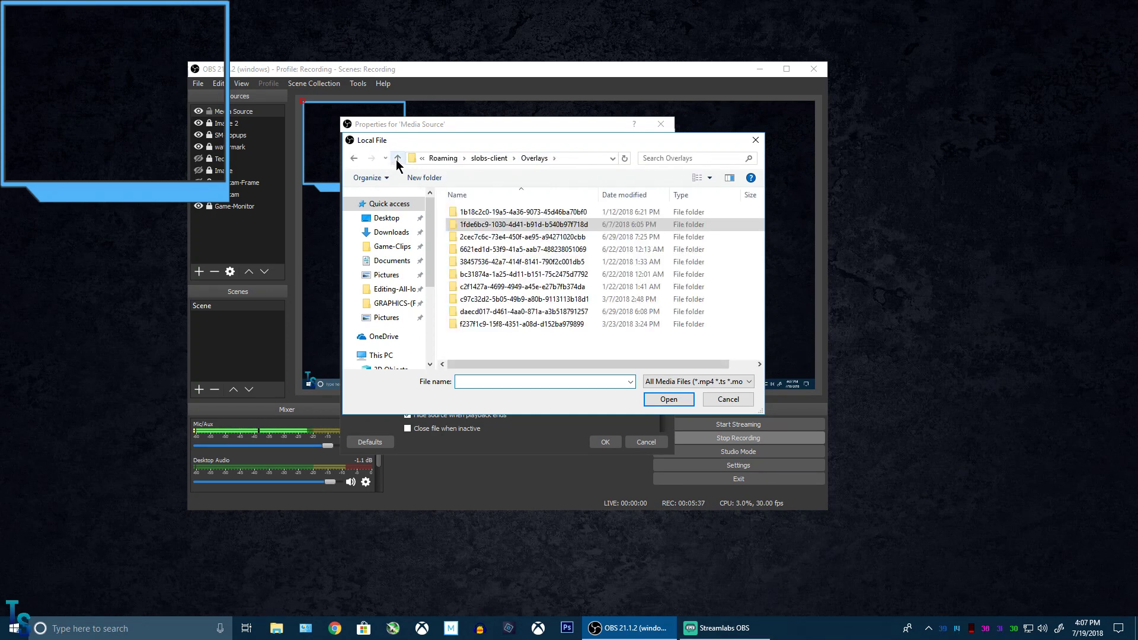
double_click(523, 213)
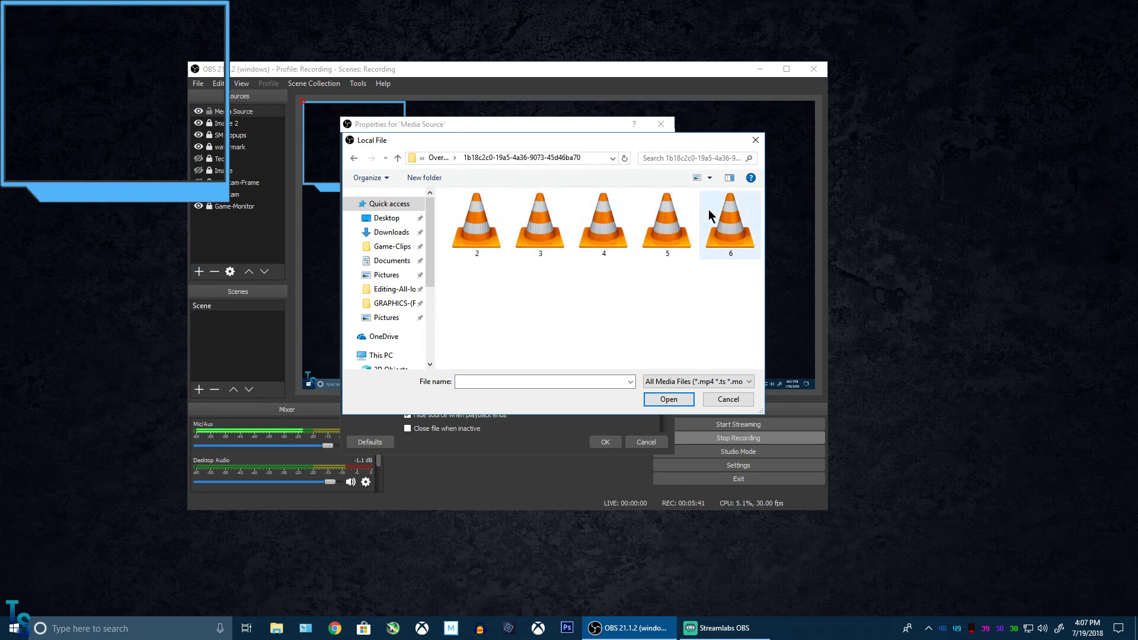
left_click(490, 228)
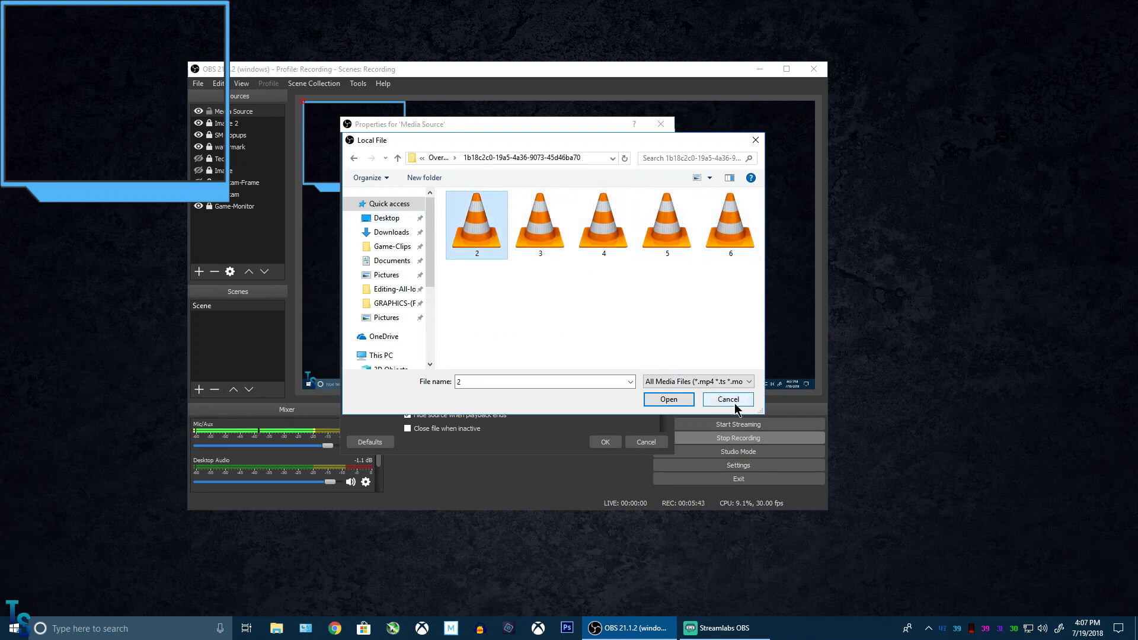
left_click(669, 399)
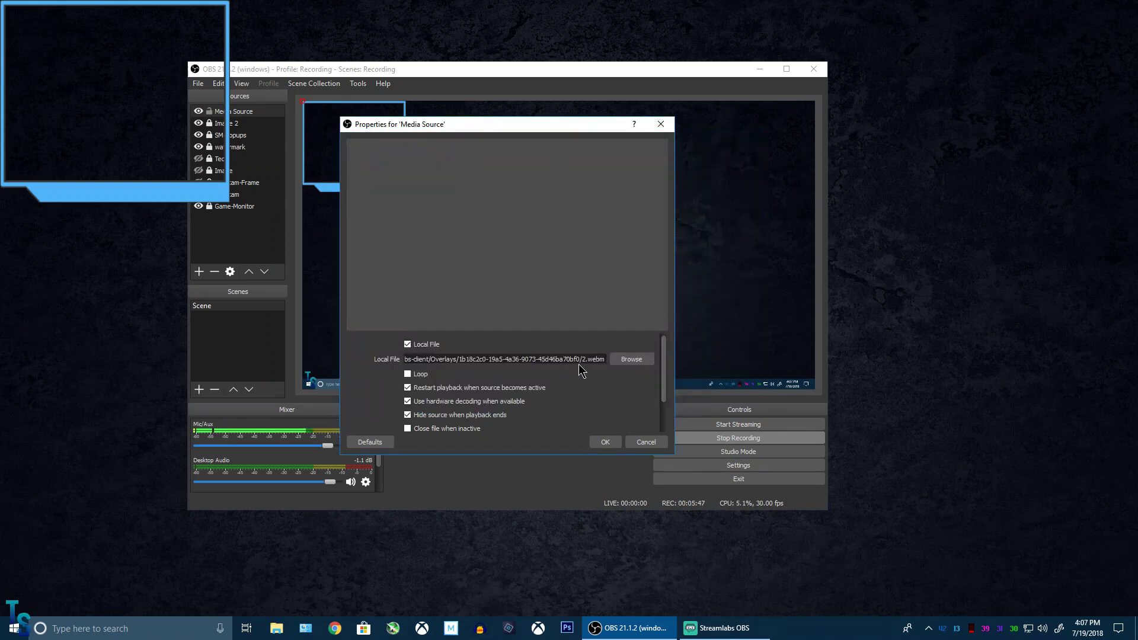
left_click(605, 442)
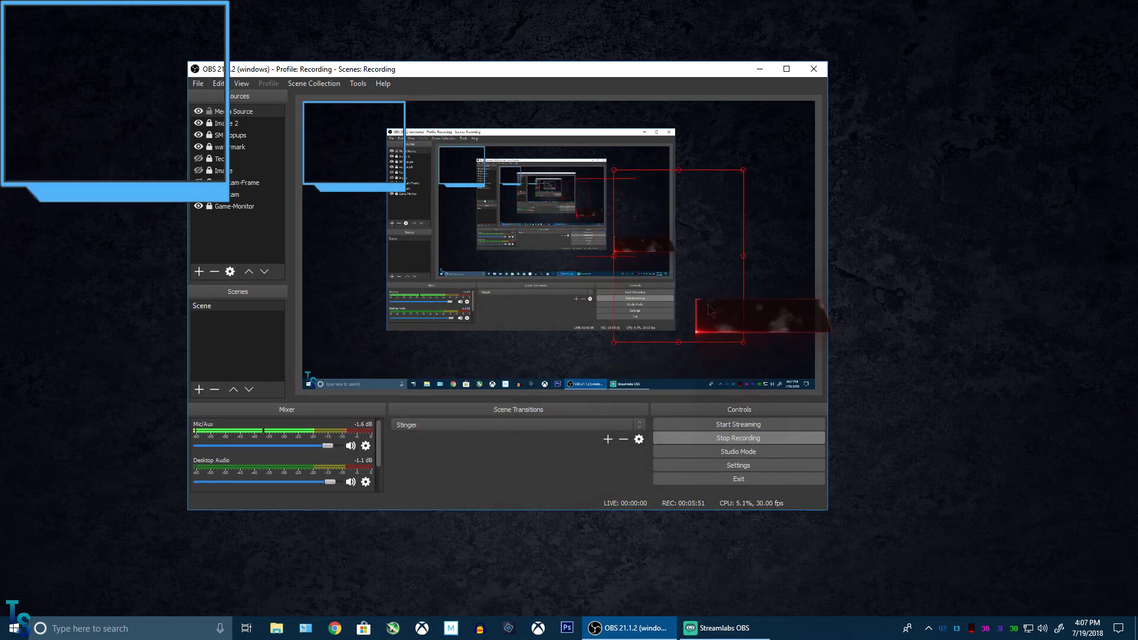
- Move, enlarge and nudge the red lower-third in the preview, then bring Streamlabs OBS forward and open File Explorer
left_click_drag(710, 310, 503, 289)
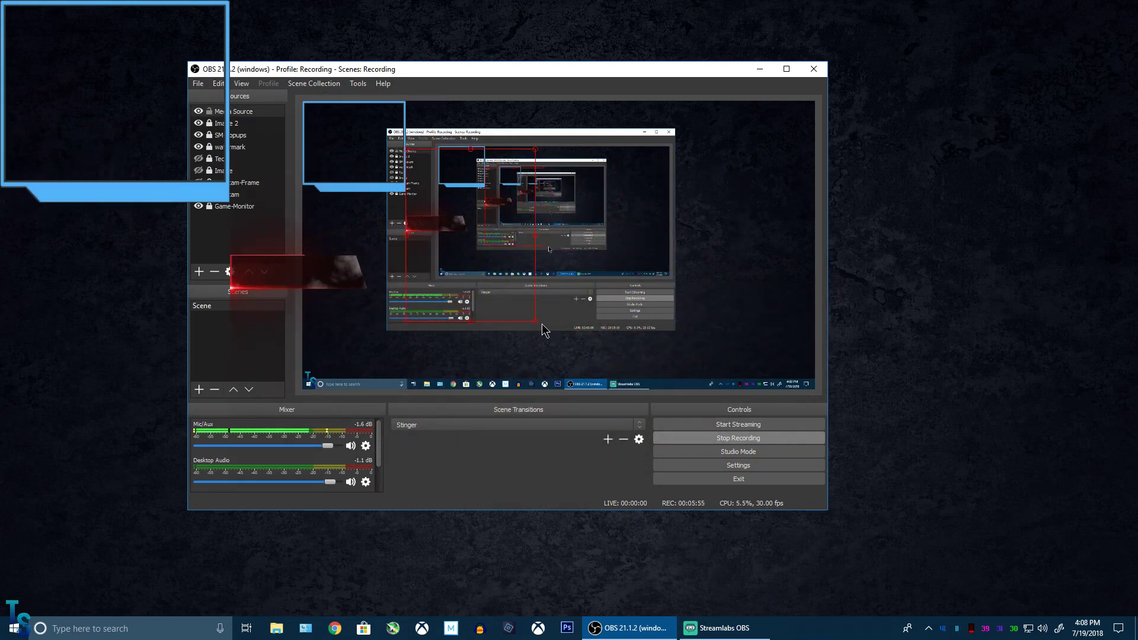
left_click_drag(536, 322, 656, 399)
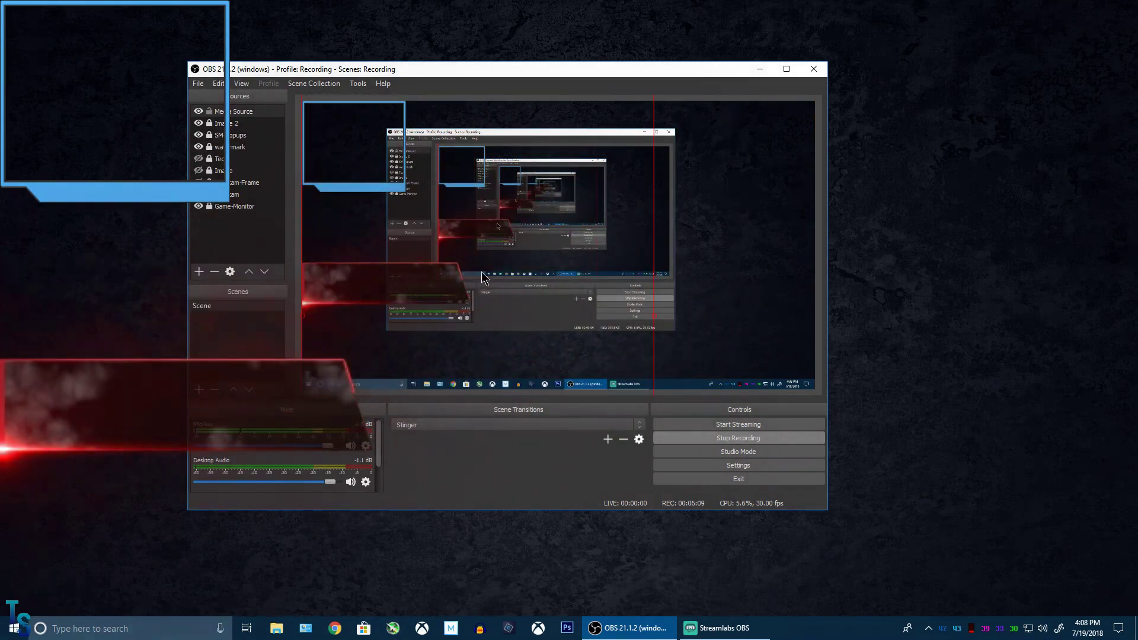
left_click(645, 184)
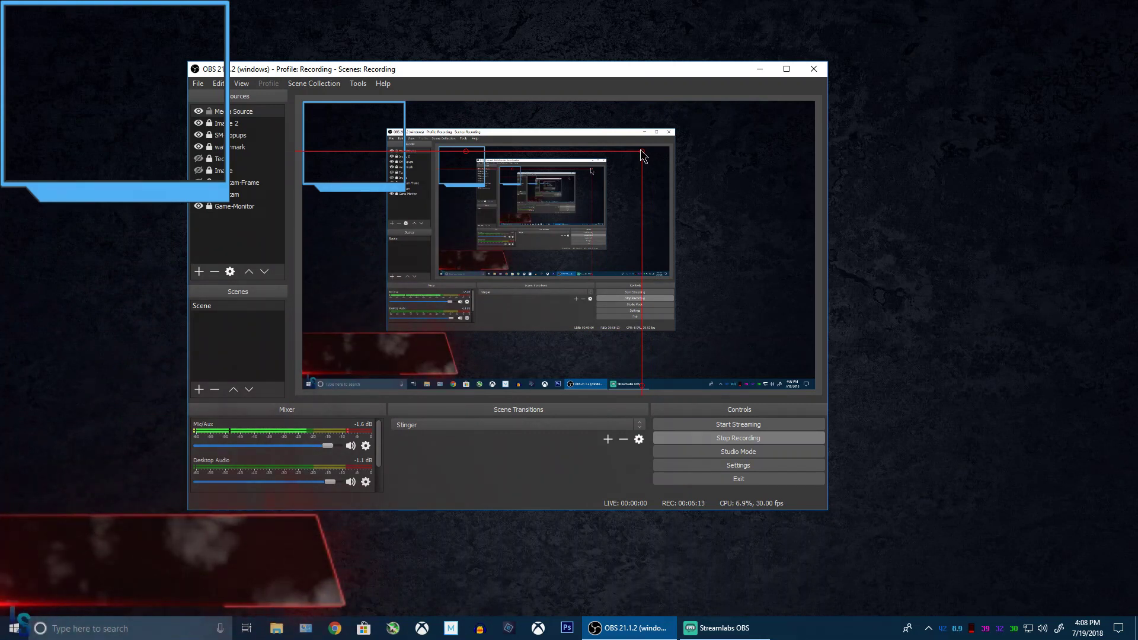
left_click(450, 211)
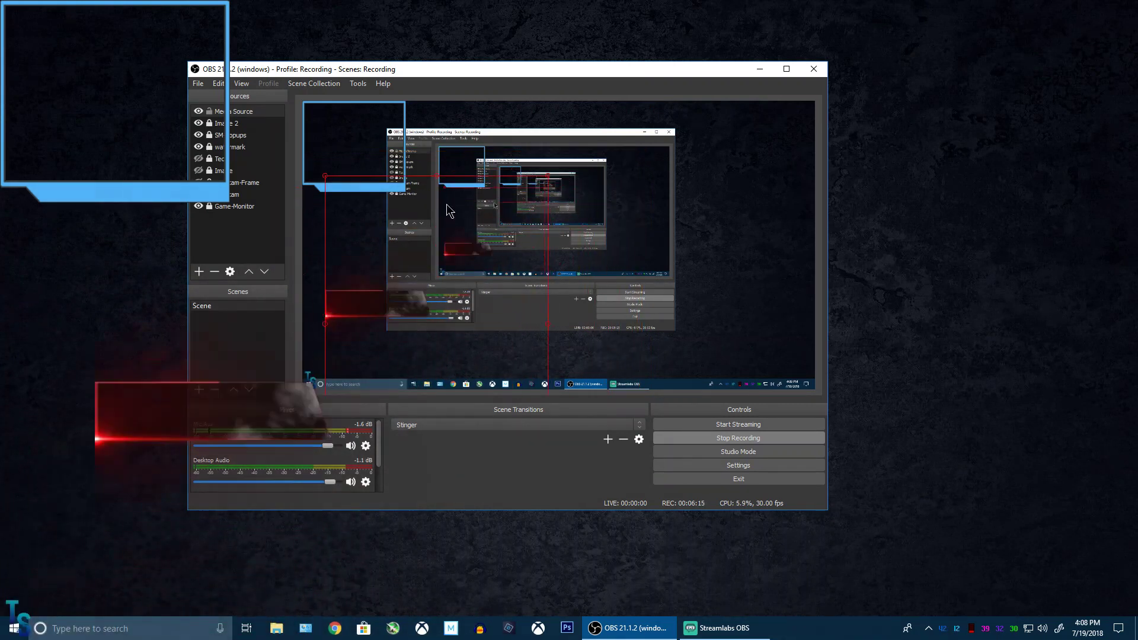
left_click_drag(450, 211, 480, 182)
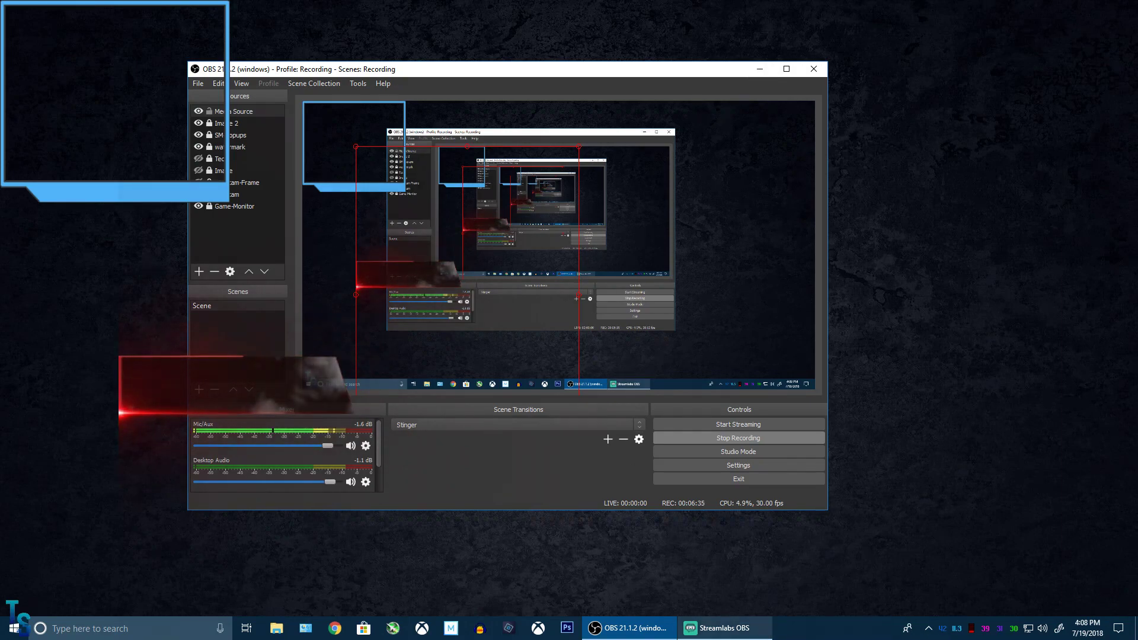
left_click(724, 628)
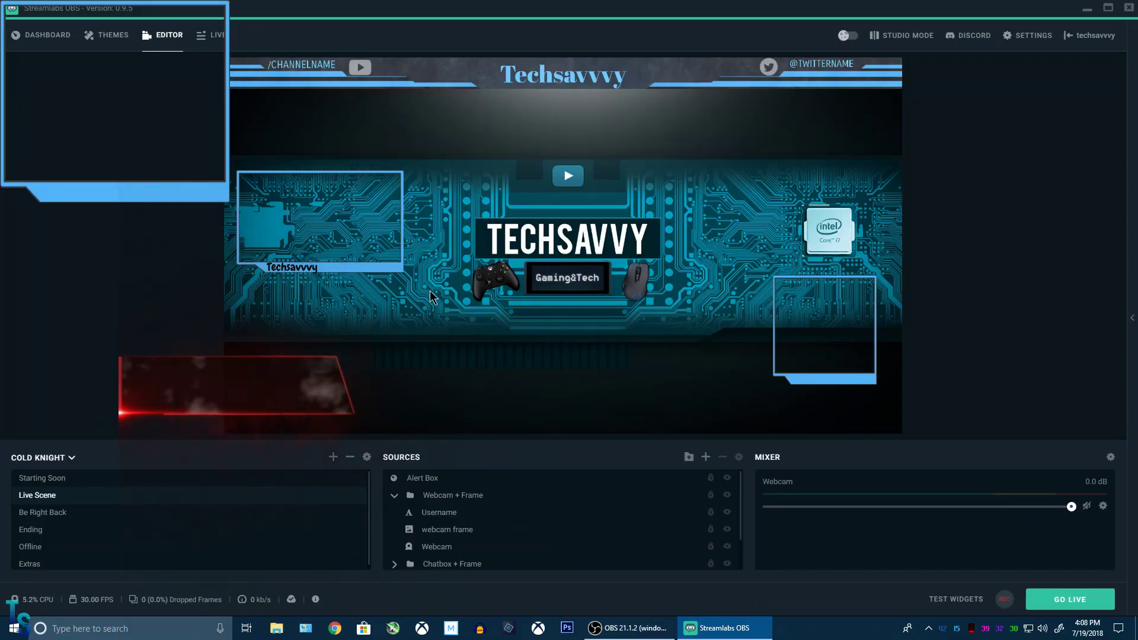
left_click(277, 637)
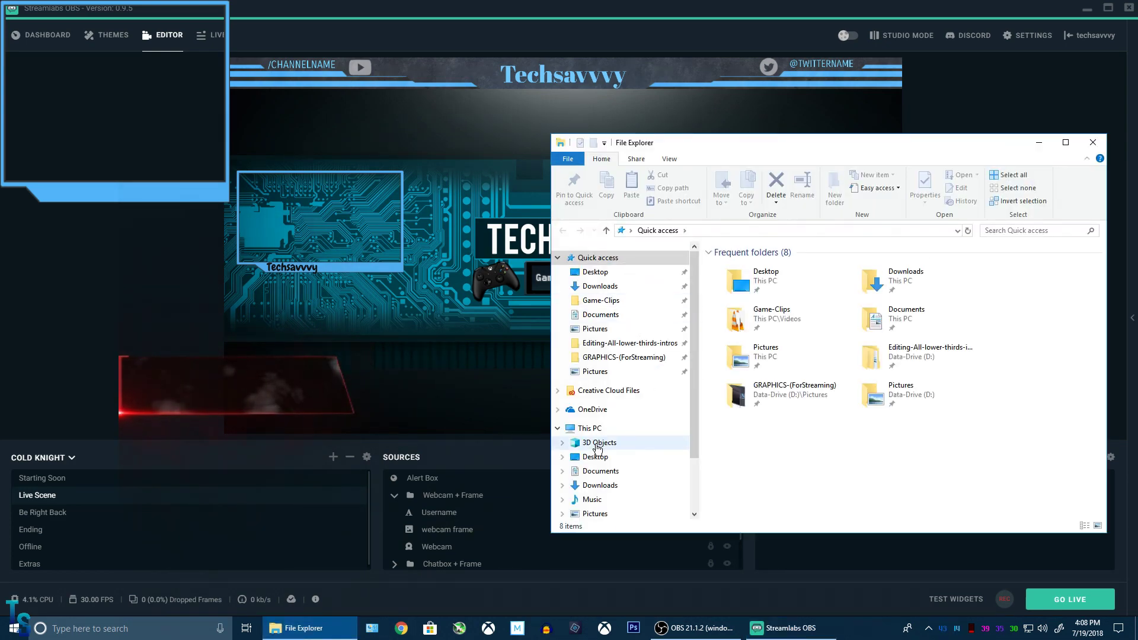
- Show hidden items on Local Disk (C:) and open the AppData\Roaming folder
left_click(590, 428)
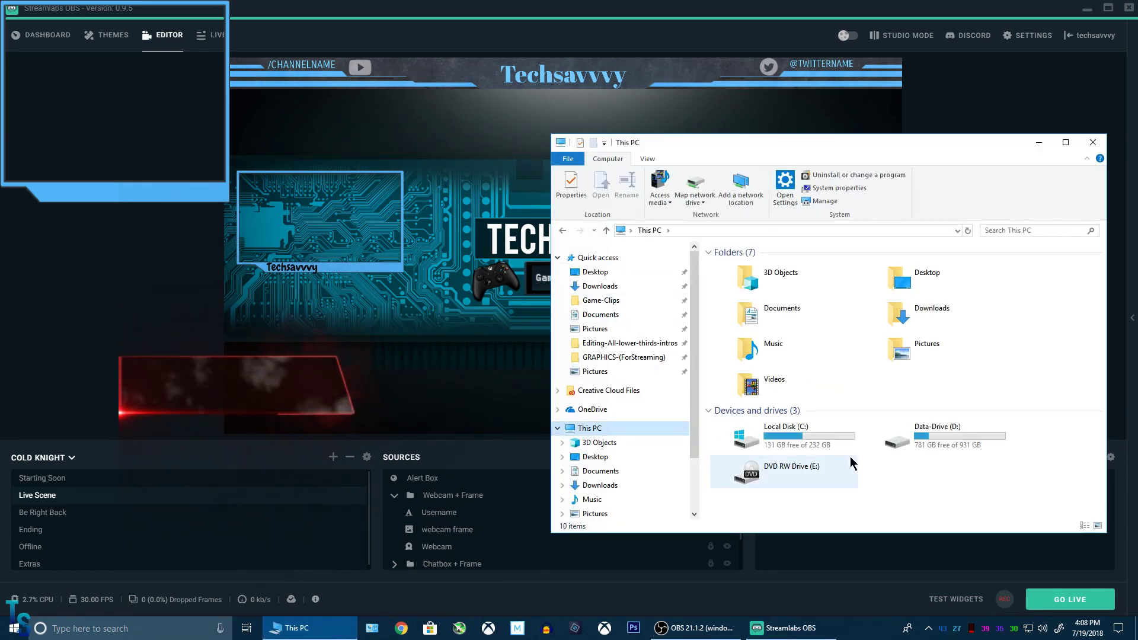
double_click(807, 432)
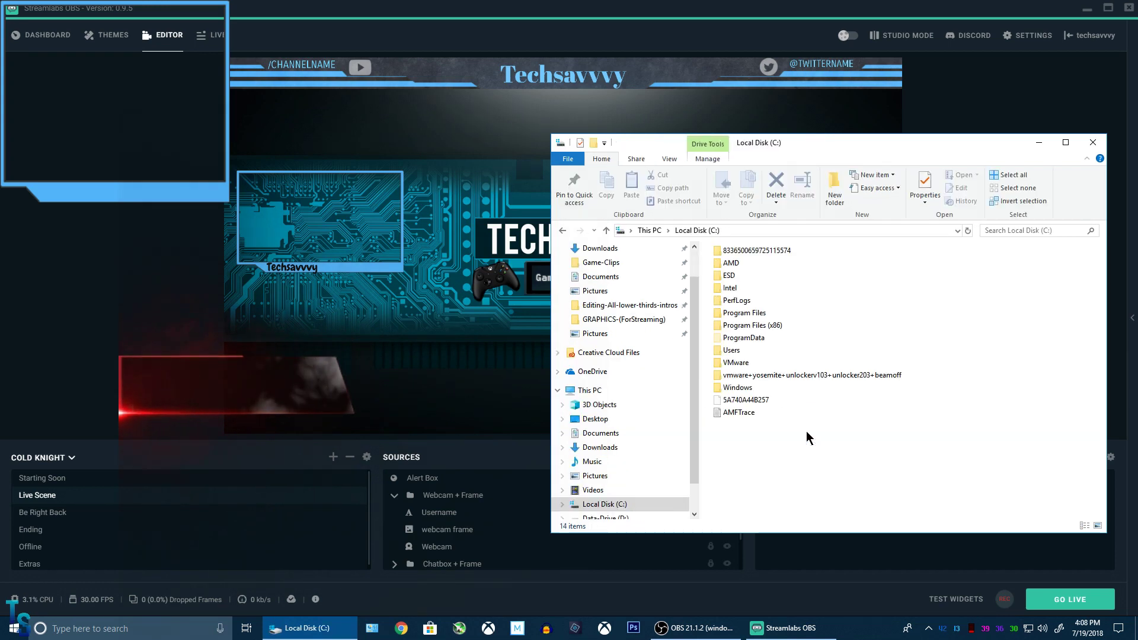
left_click(672, 159)
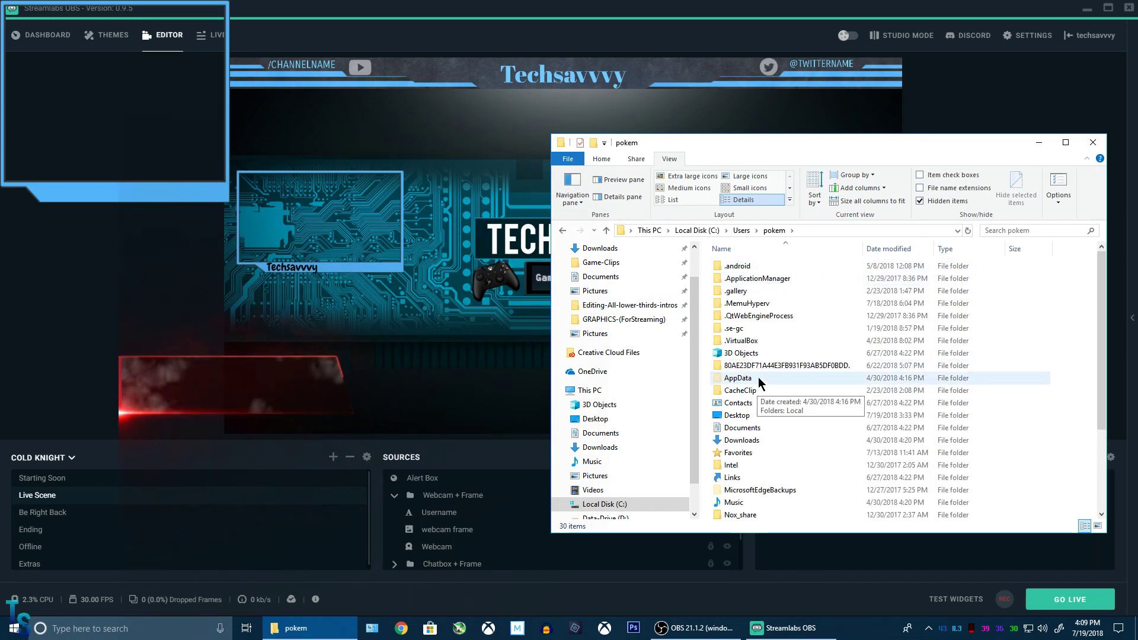
double_click(759, 377)
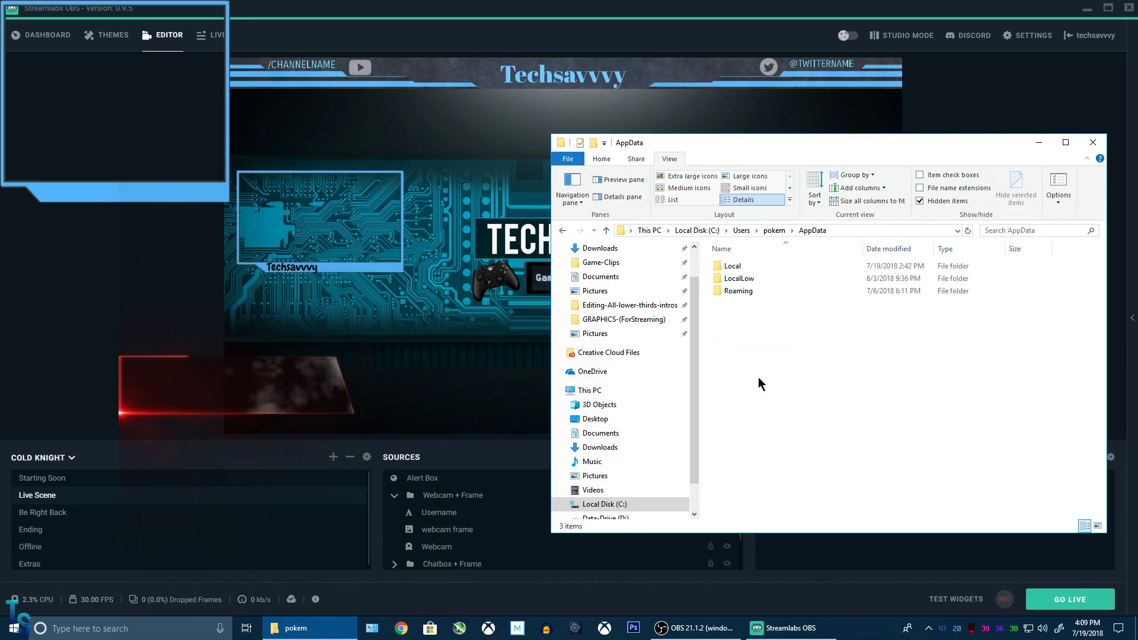
double_click(745, 294)
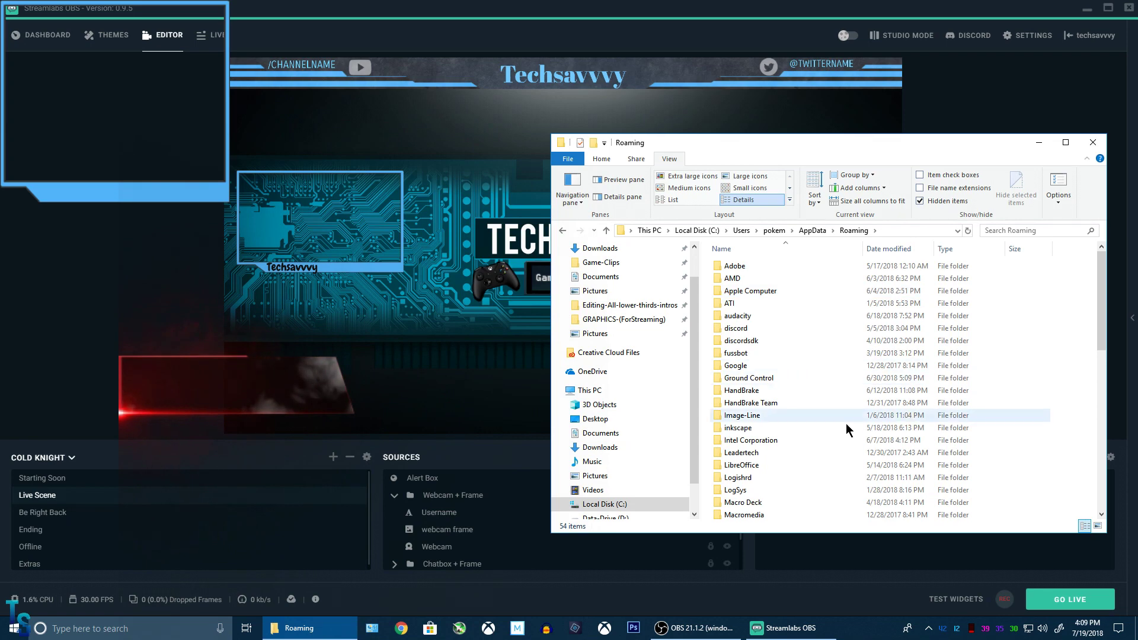
scroll(812, 504, "down", 2)
scroll(808, 510, "down", 4)
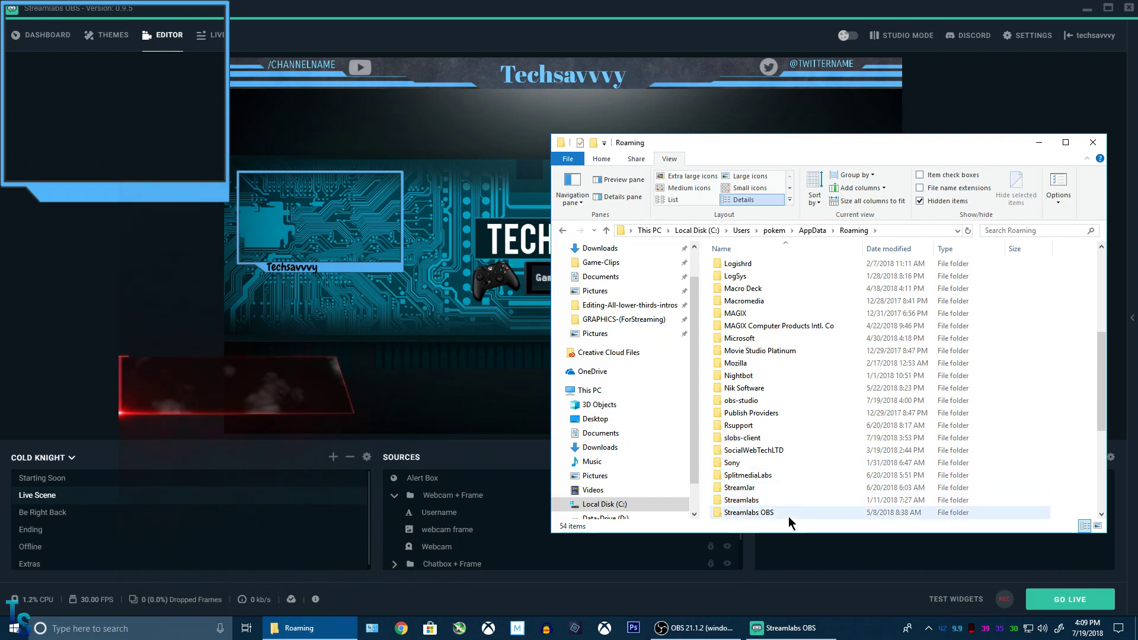
- Browse the overlay folders in slobs-client\Overlays, then close Explorer and minimize Streamlabs OBS
double_click(795, 439)
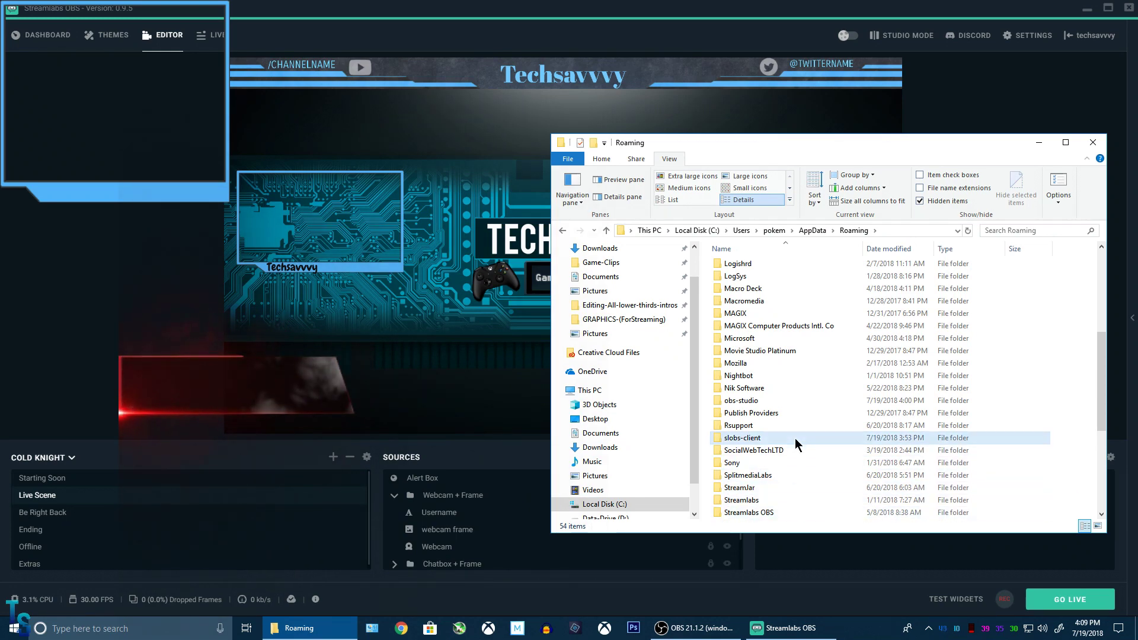
double_click(784, 365)
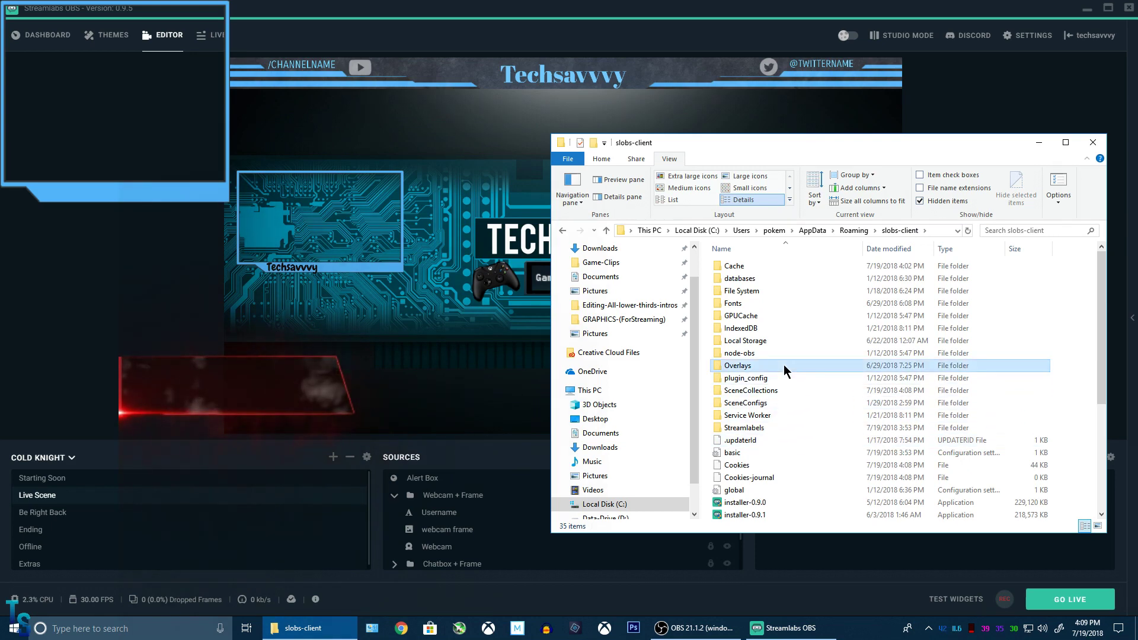
double_click(776, 319)
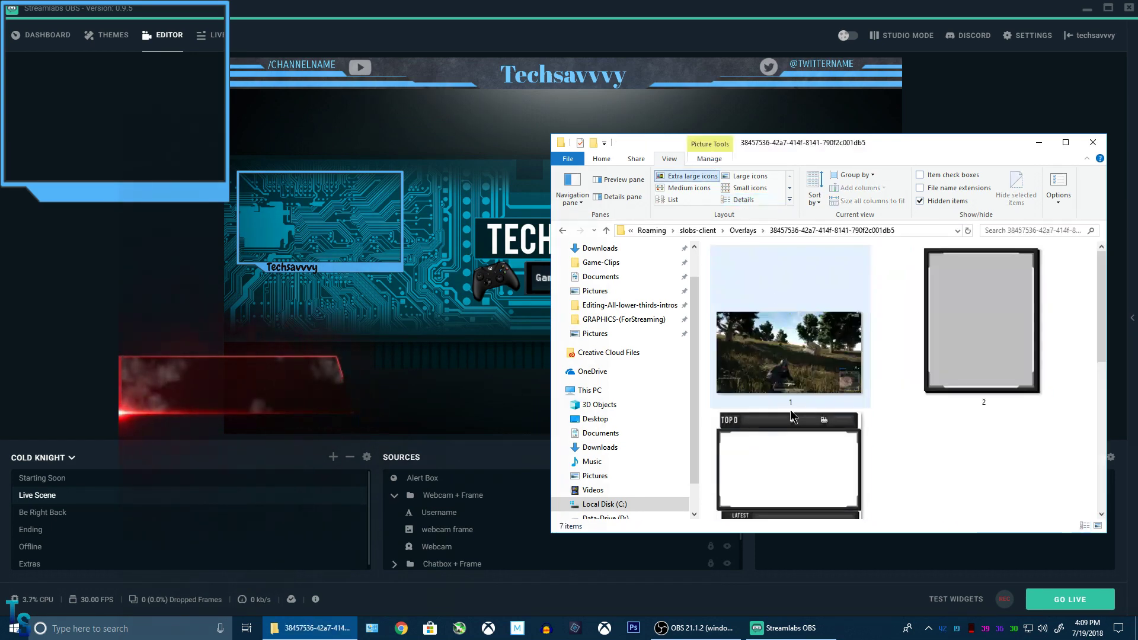
left_click(603, 231)
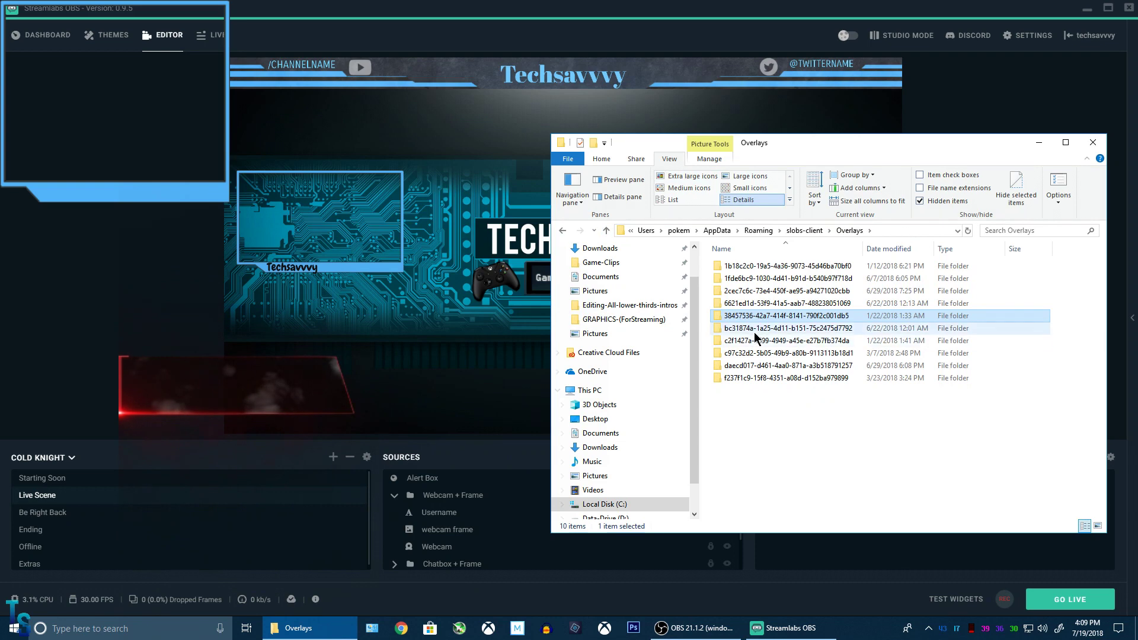
double_click(755, 332)
left_click(1002, 449)
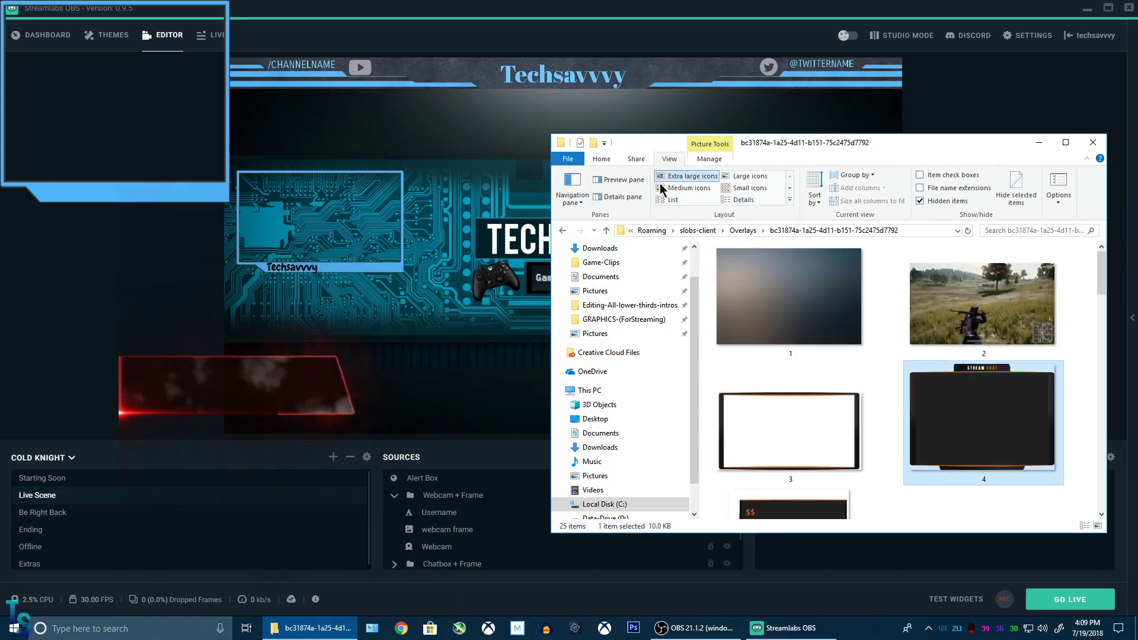
left_click(603, 229)
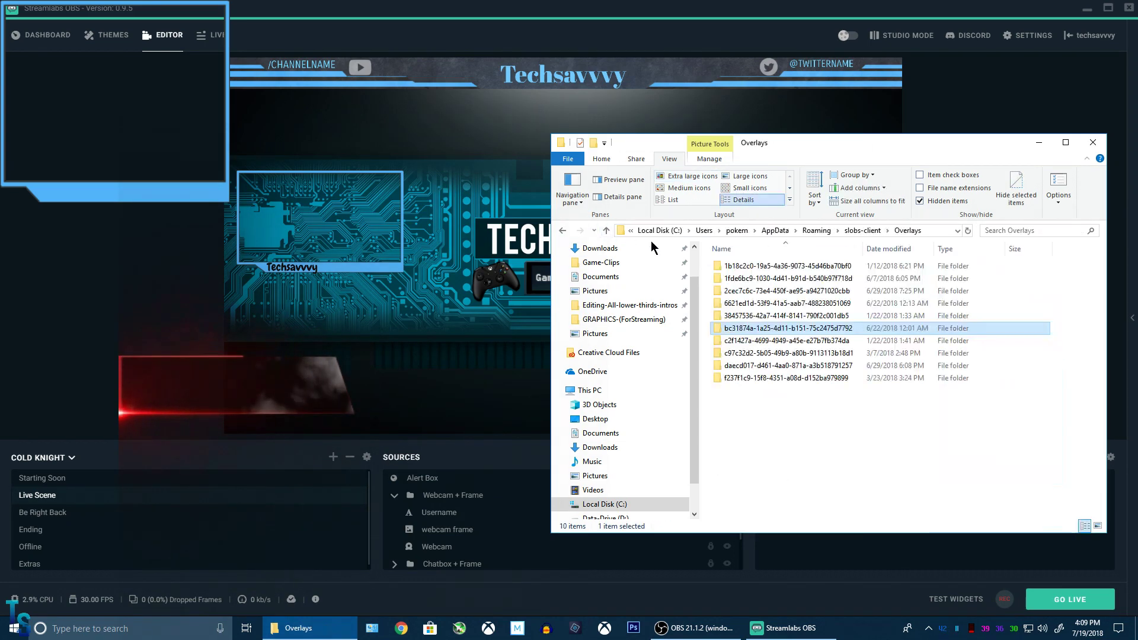
left_click(1094, 141)
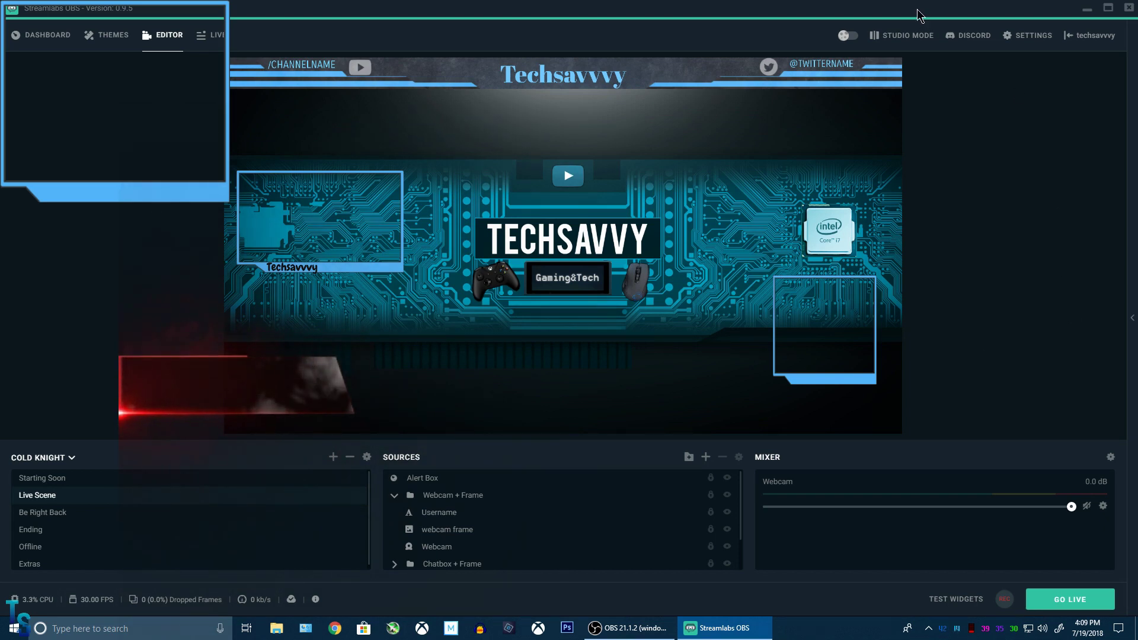
left_click(1085, 11)
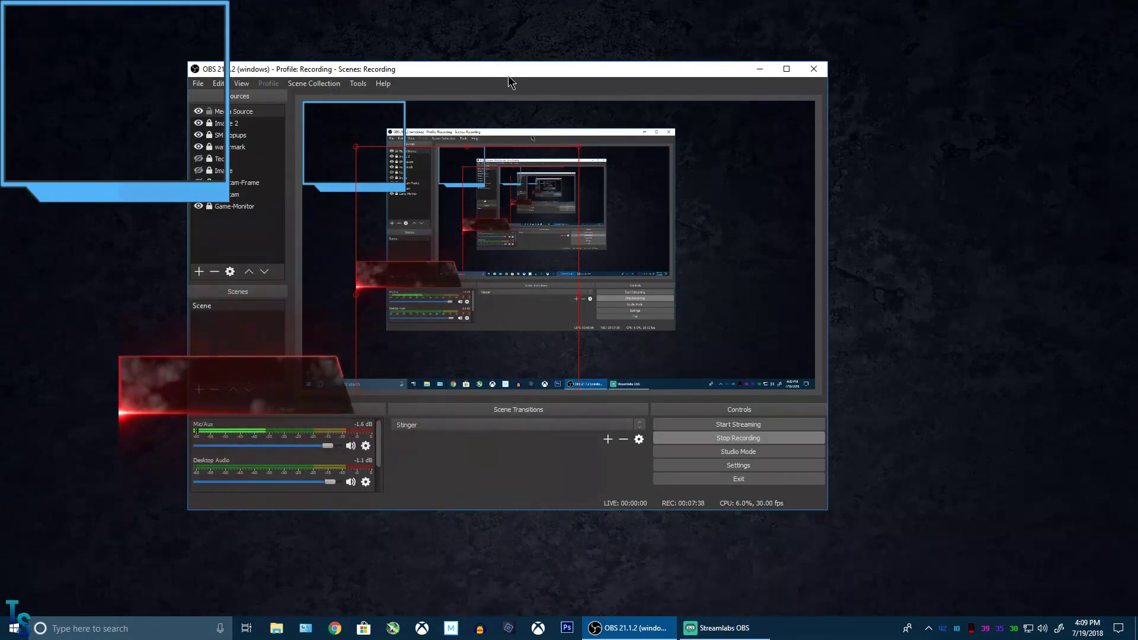
key("super+d")
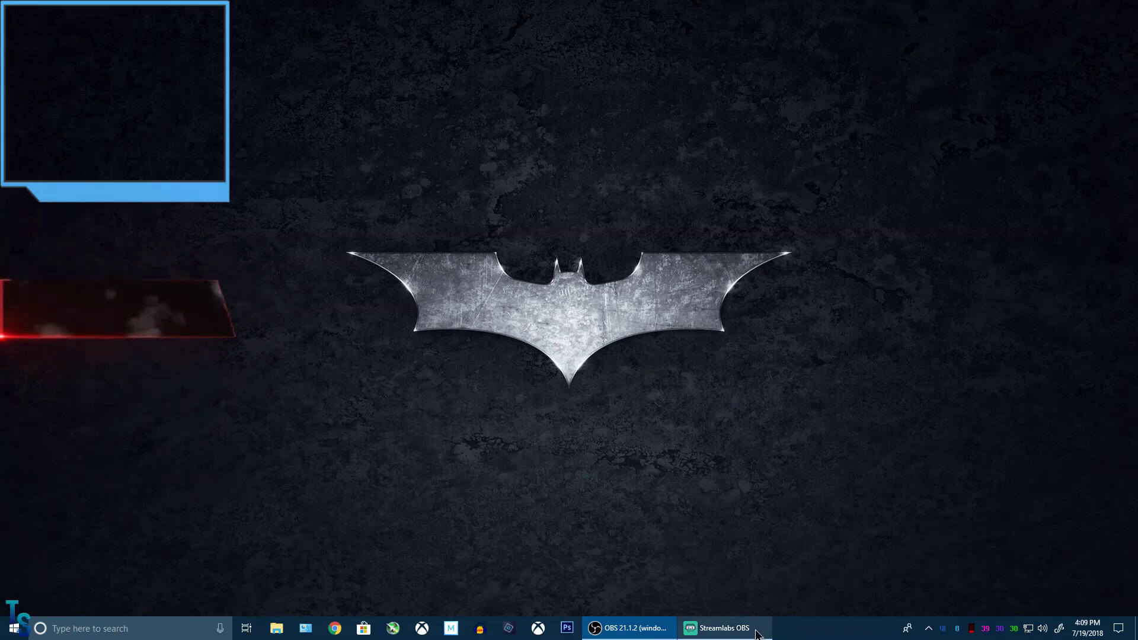
left_click(724, 628)
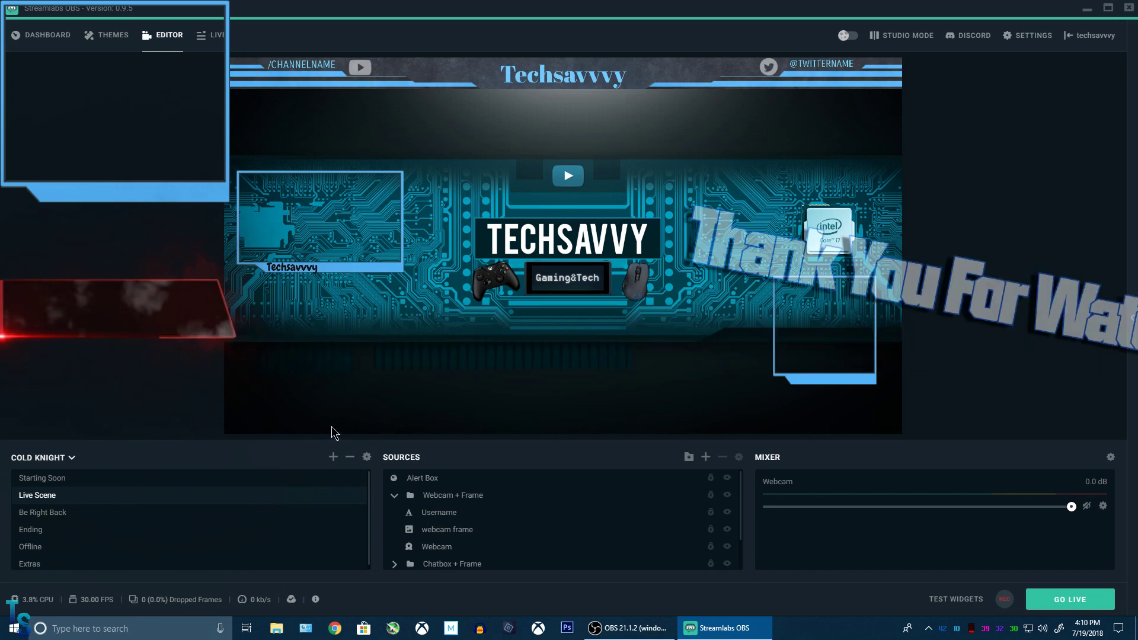